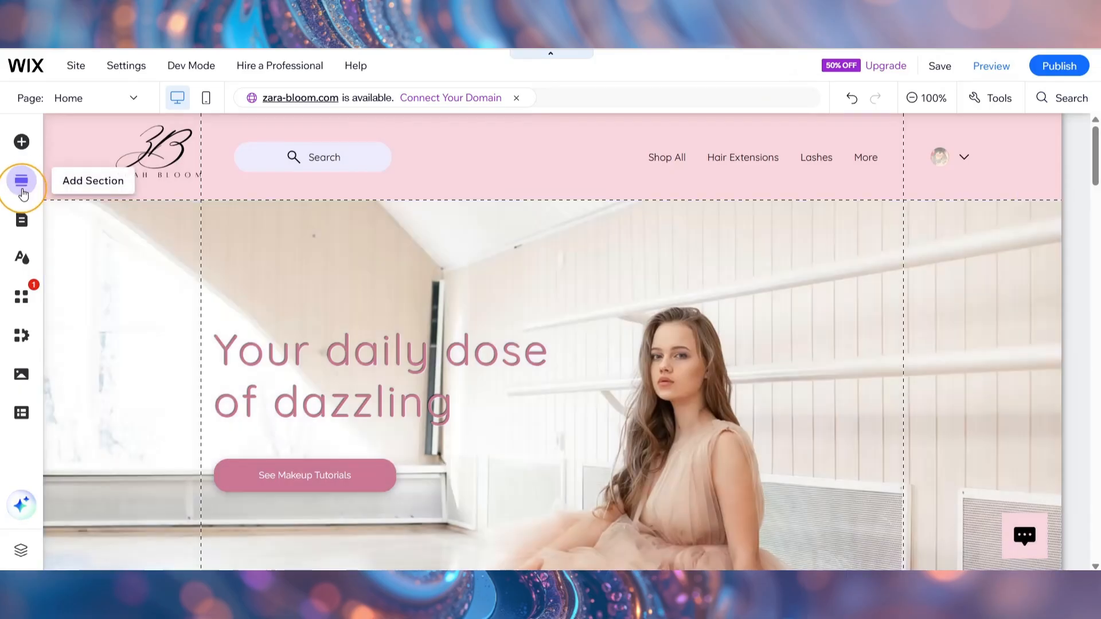
# Add a blank section below the hero banner and place a Collage pro gallery in it
pyautogui.click(23, 193)
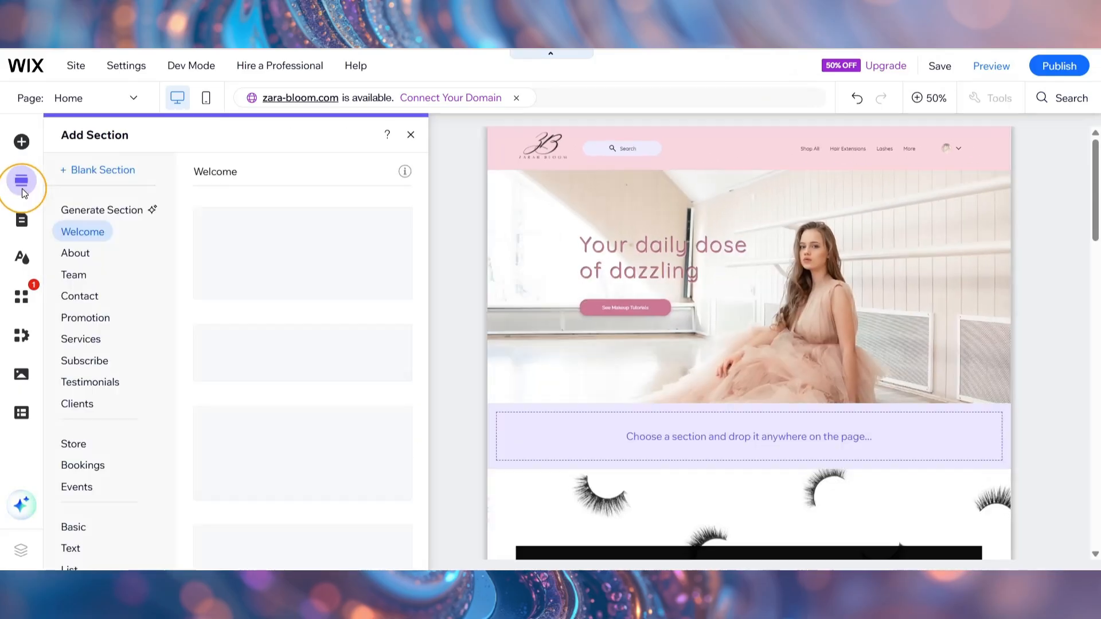
pyautogui.click(90, 181)
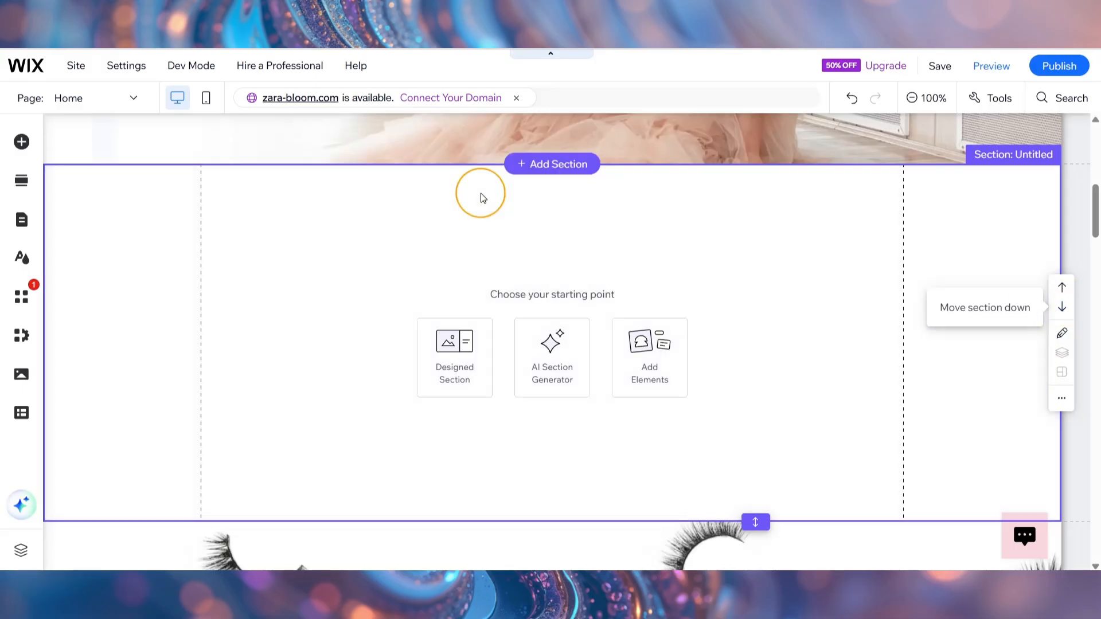
pyautogui.click(23, 143)
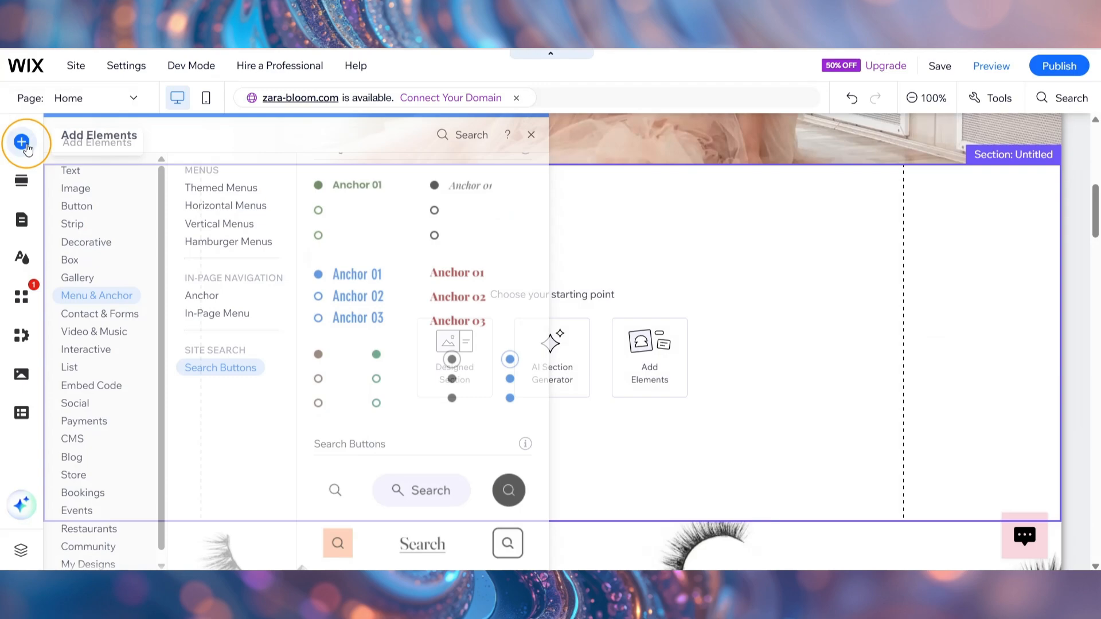
pyautogui.click(86, 242)
pyautogui.click(77, 277)
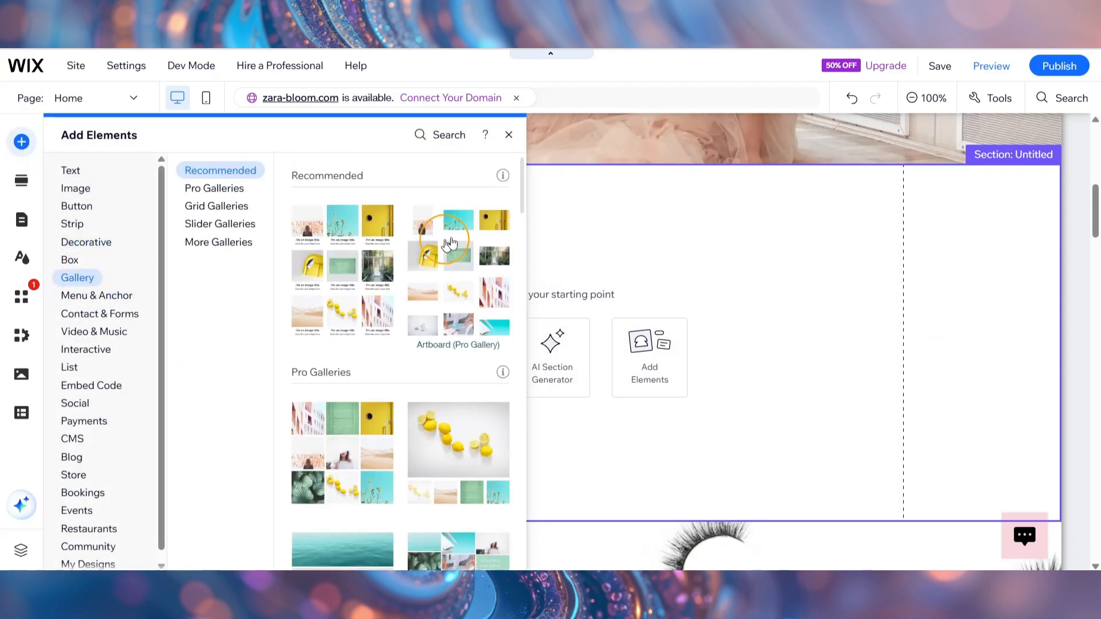
pyautogui.scroll(-5, 521, 205)
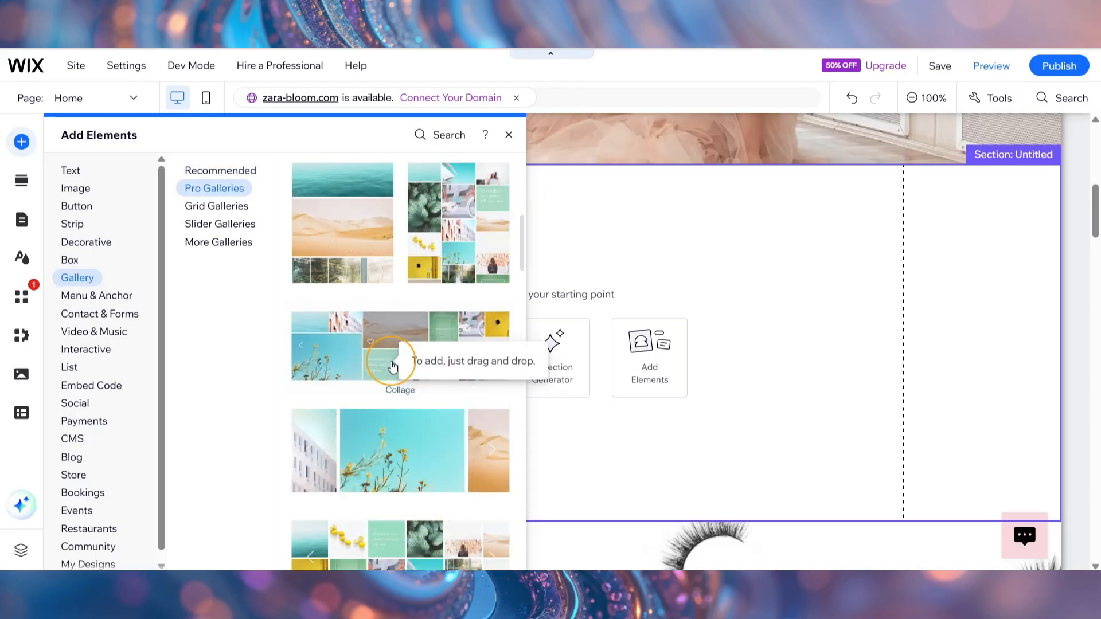
pyautogui.moveTo(395, 363); pyautogui.dragTo(571, 365)
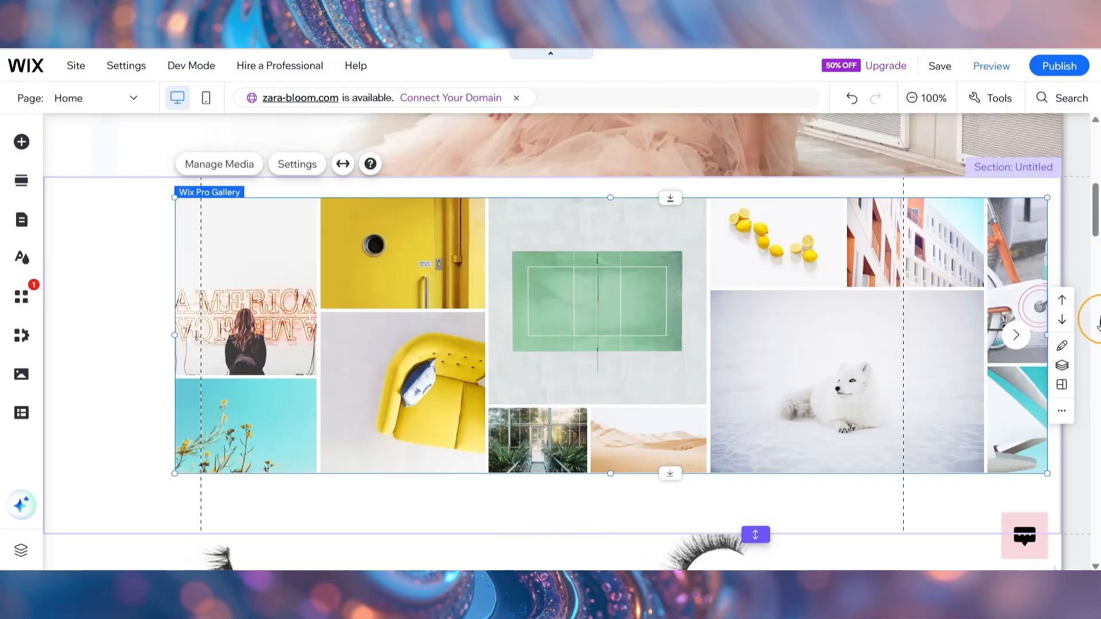
# Center the gallery horizontally with space above it, and extend the section's height below the gallery
pyautogui.moveTo(1094, 227); pyautogui.dragTo(1098, 245)
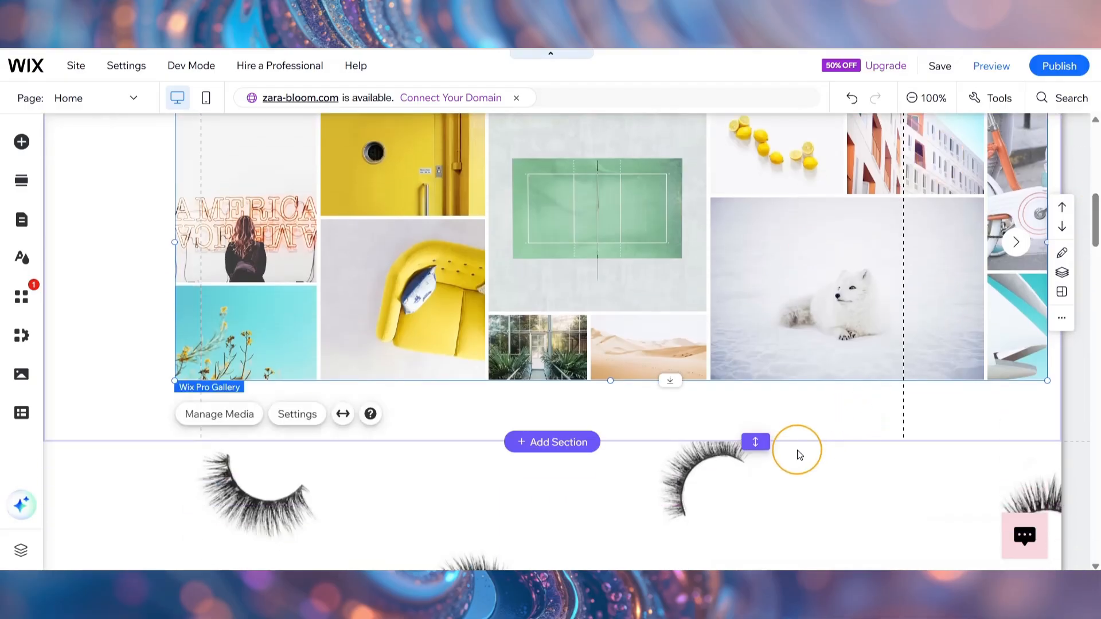
pyautogui.moveTo(764, 441); pyautogui.dragTo(769, 486)
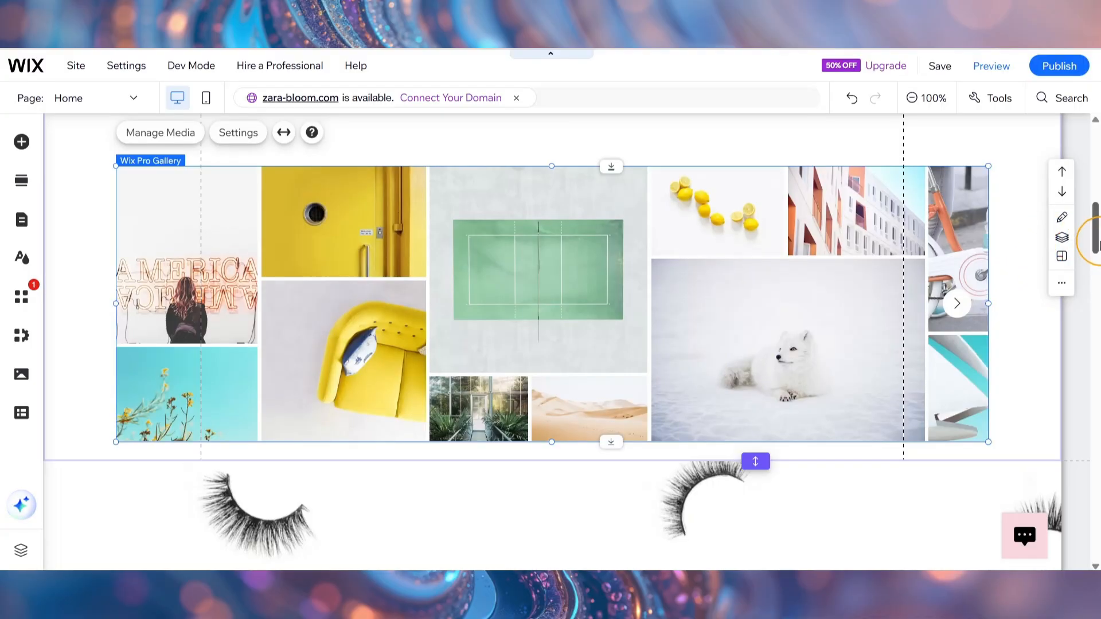
pyautogui.moveTo(1097, 242); pyautogui.dragTo(1097, 225)
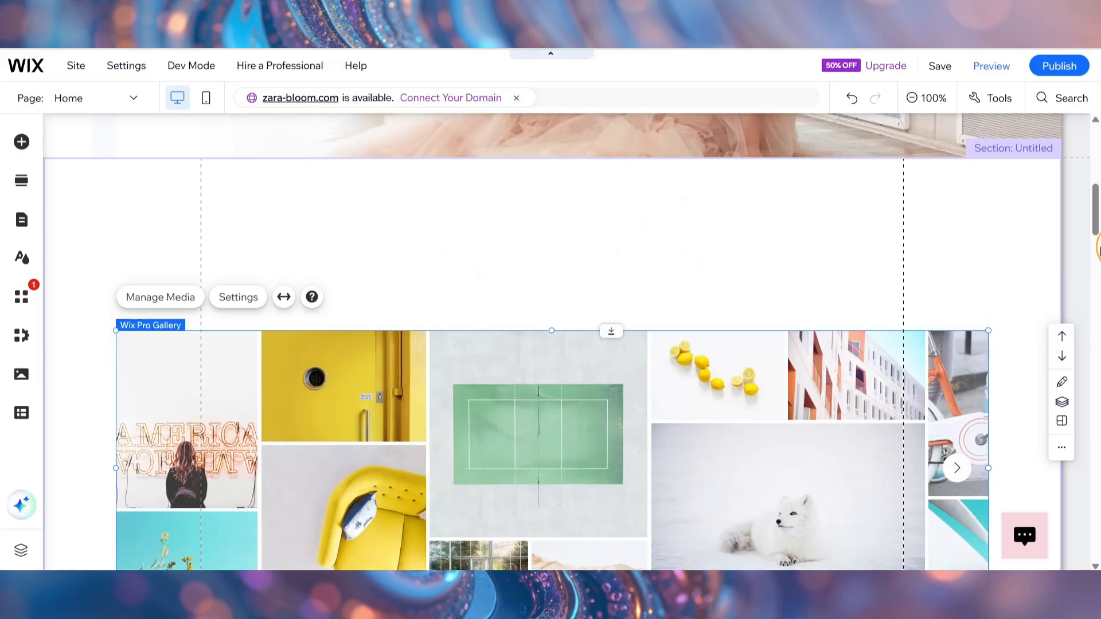
pyautogui.moveTo(1097, 208); pyautogui.dragTo(1098, 232)
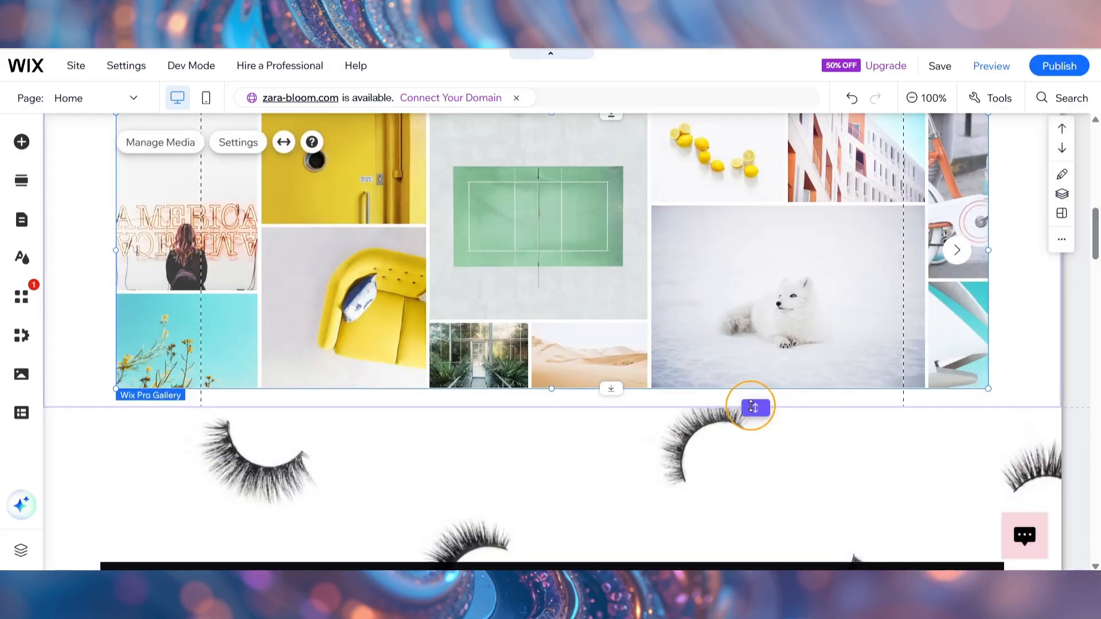
pyautogui.click(751, 412)
pyautogui.moveTo(751, 411); pyautogui.dragTo(754, 445)
pyautogui.scroll(2, 738, 312)
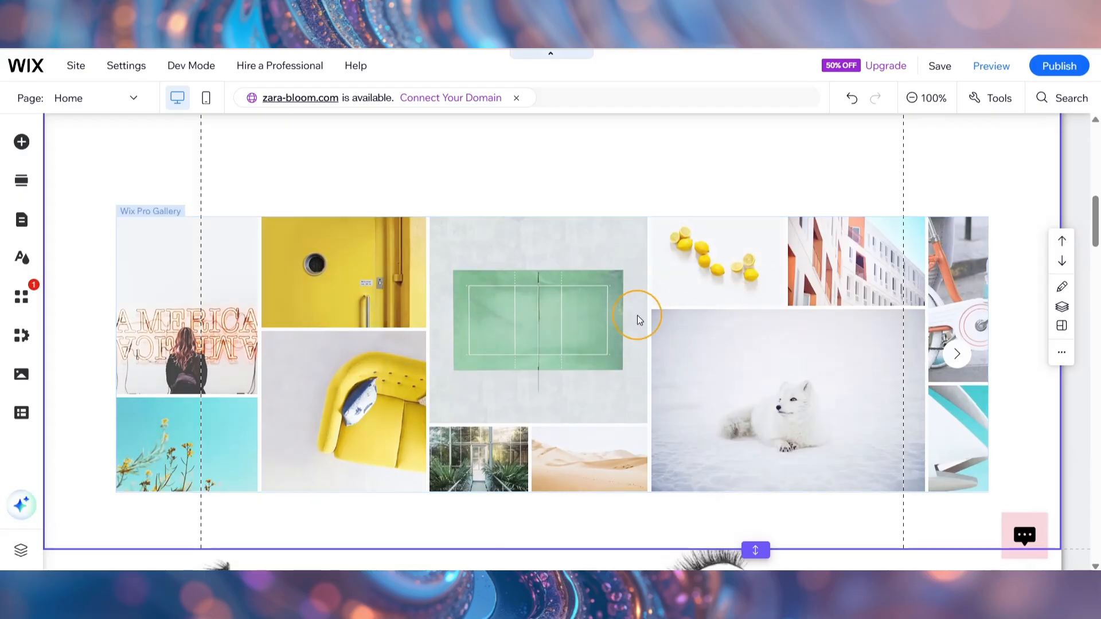
# Replace the gallery's first image with lips-1690875_1280.jpg from the site files
pyautogui.click(762, 366)
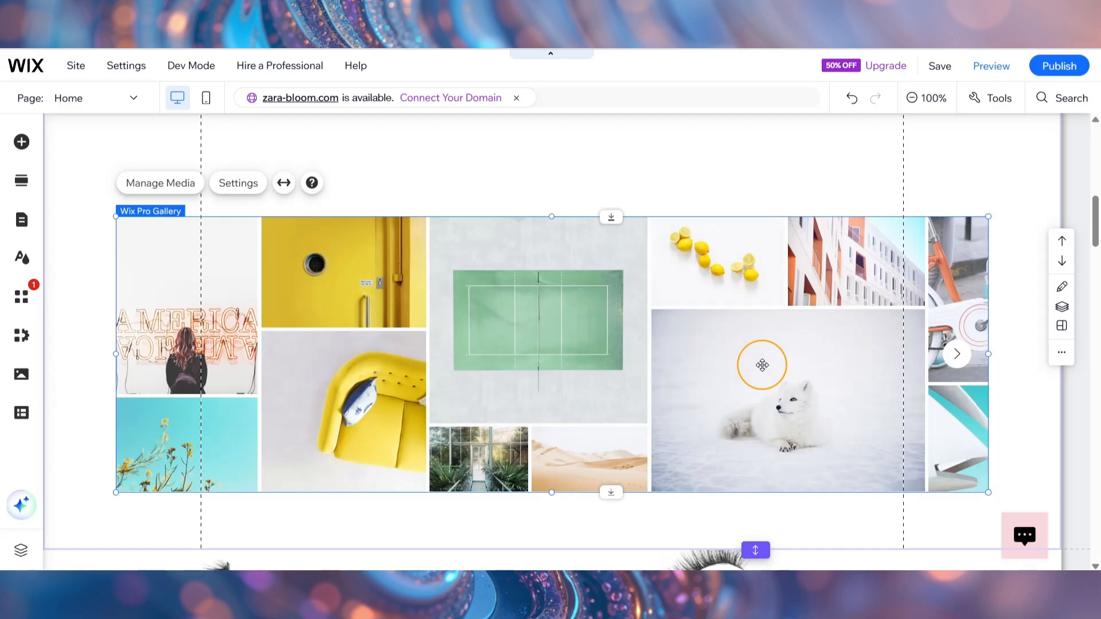
pyautogui.click(165, 185)
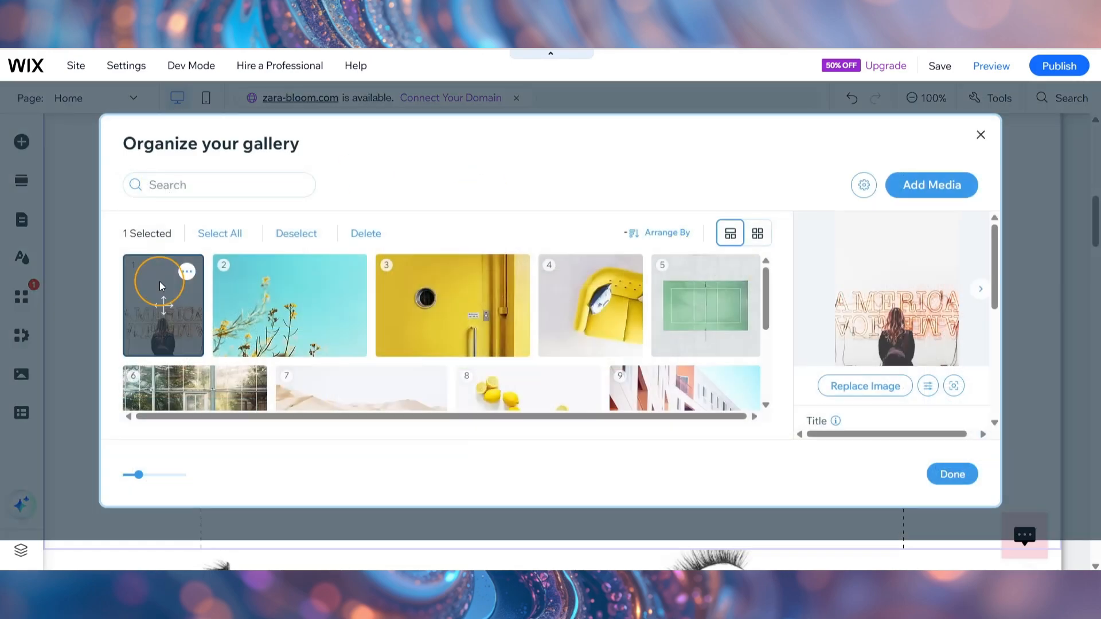
pyautogui.click(871, 385)
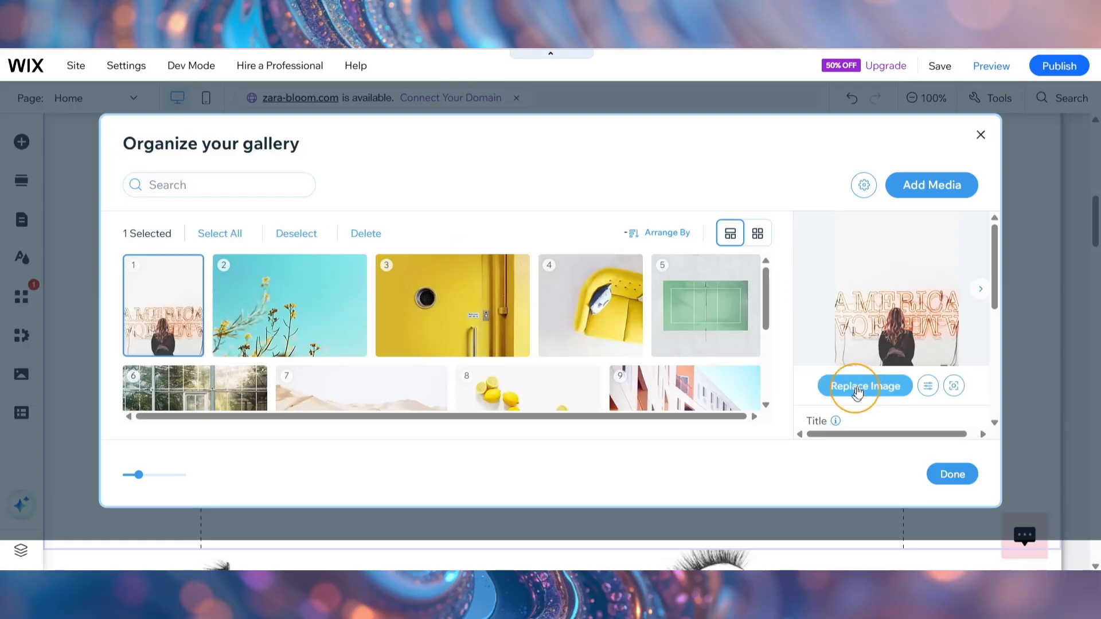
pyautogui.click(872, 387)
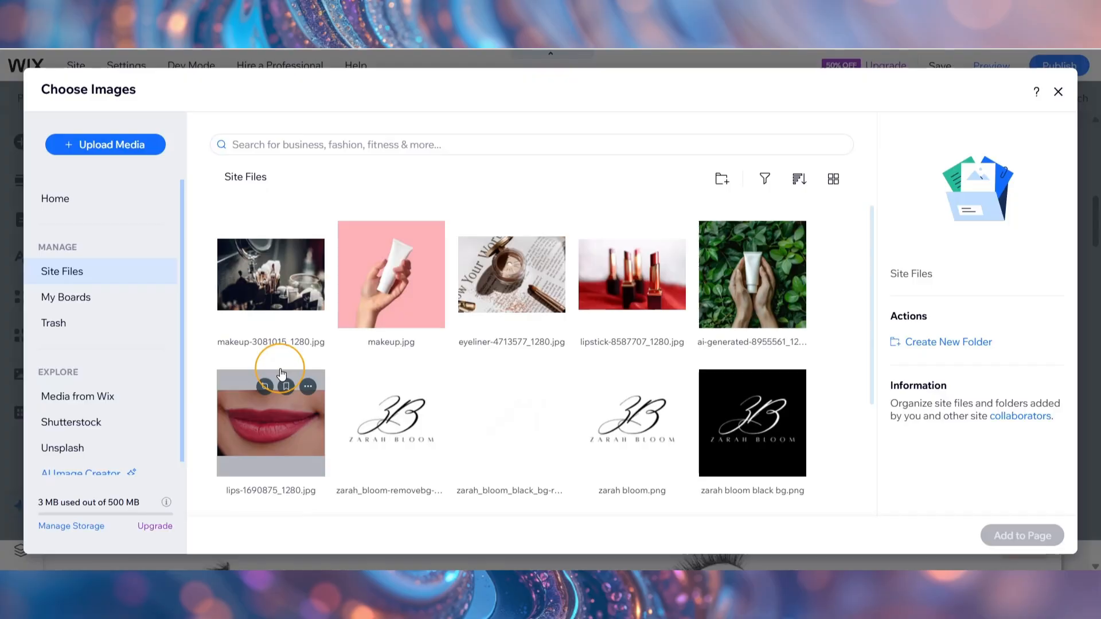
pyautogui.moveTo(686, 407)
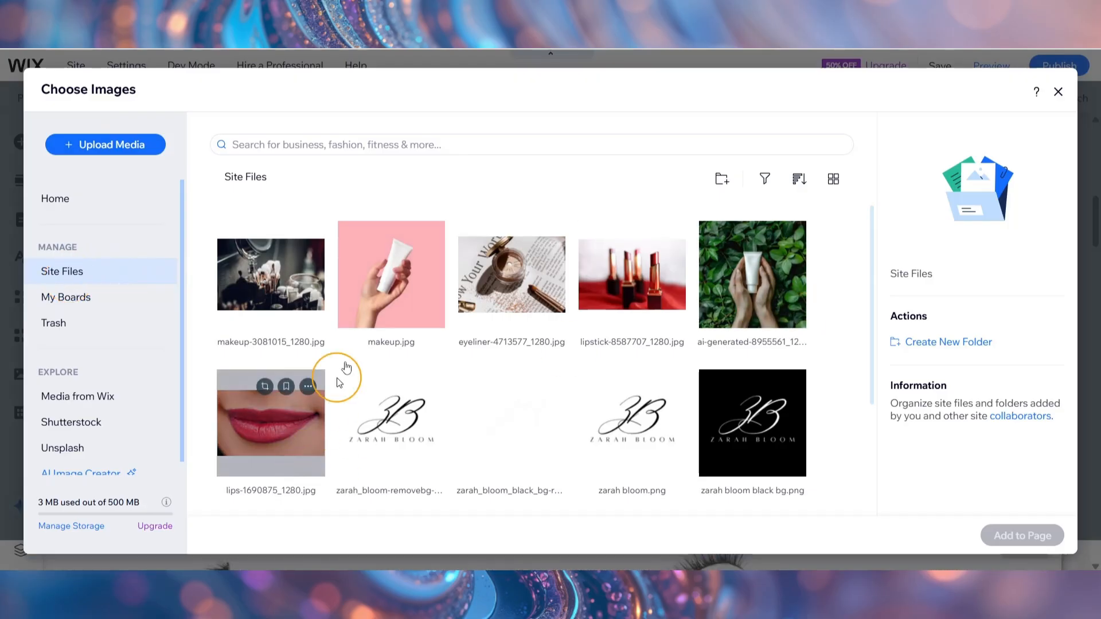
pyautogui.click(378, 305)
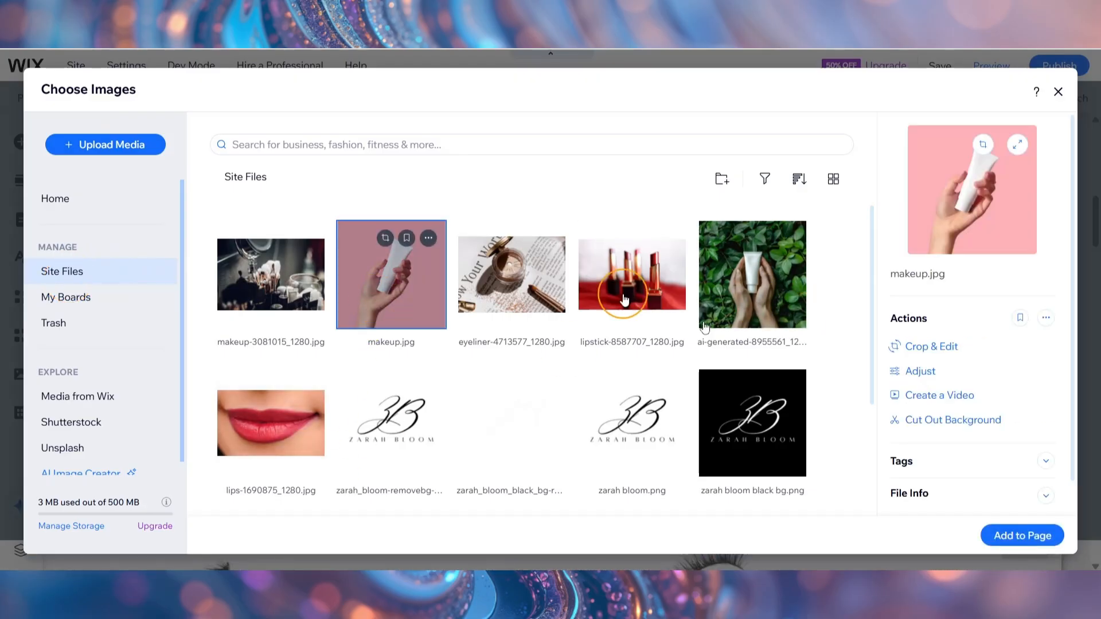
pyautogui.click(266, 422)
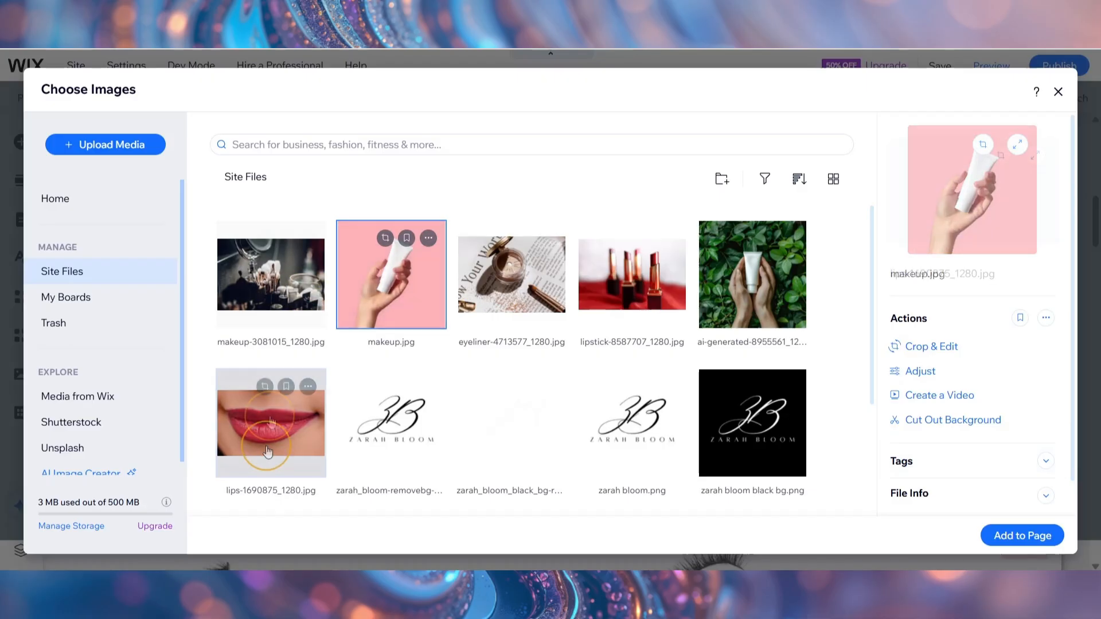
pyautogui.click(1008, 534)
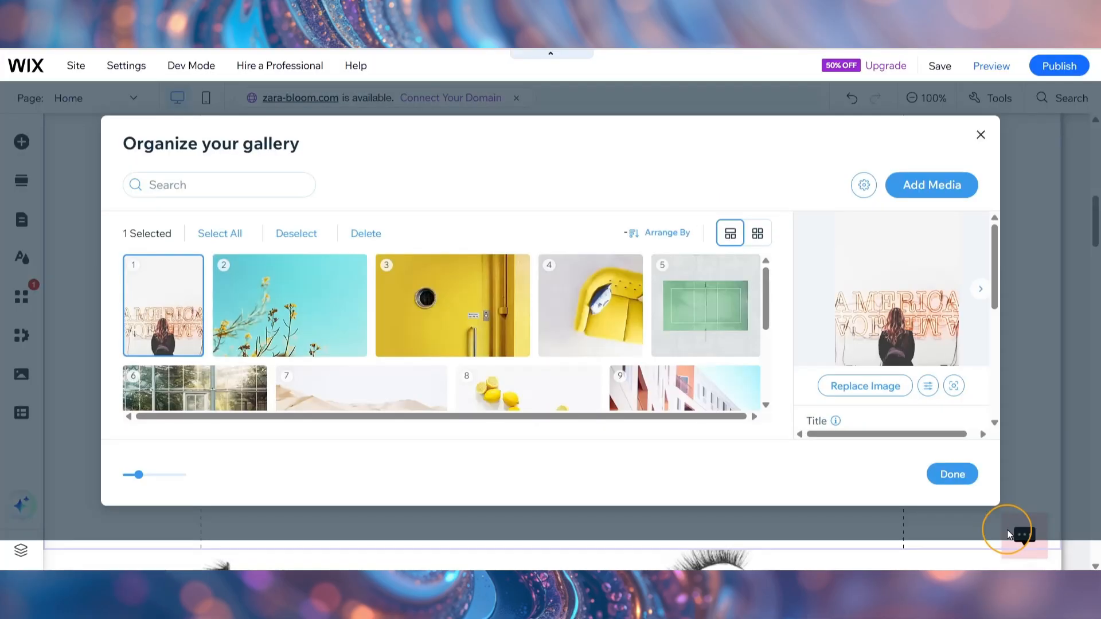
pyautogui.press('Delete')
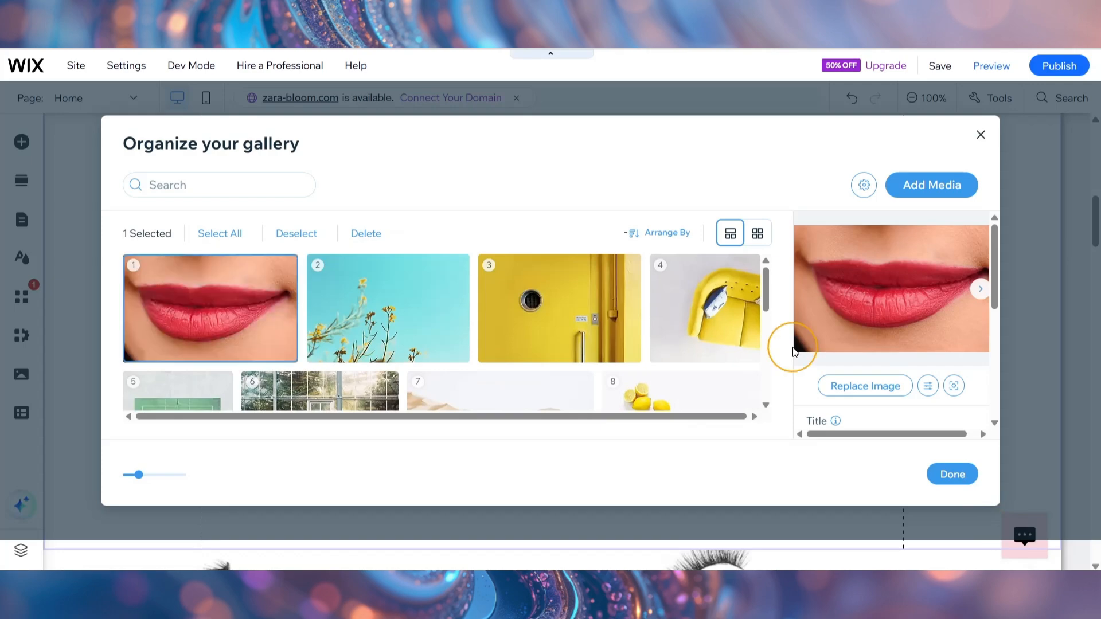
# Set the lips image's title to "Classic Red", leaving its description, alt text and link empty
pyautogui.moveTo(996, 293); pyautogui.dragTo(996, 352)
pyautogui.click(874, 306)
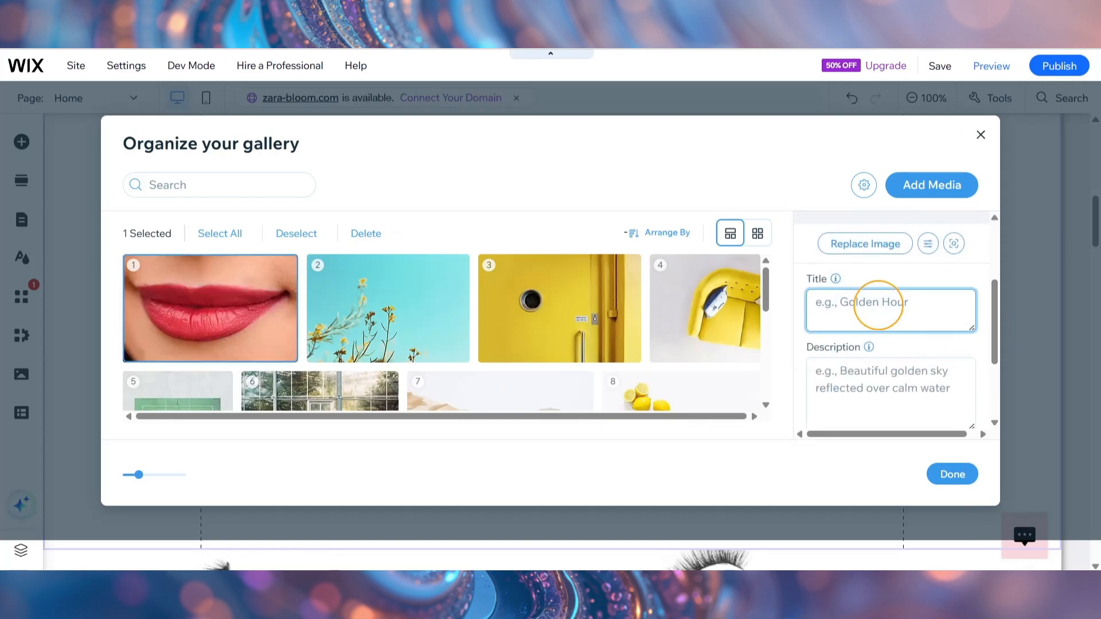
pyautogui.write('Classic Red')
pyautogui.click(914, 381)
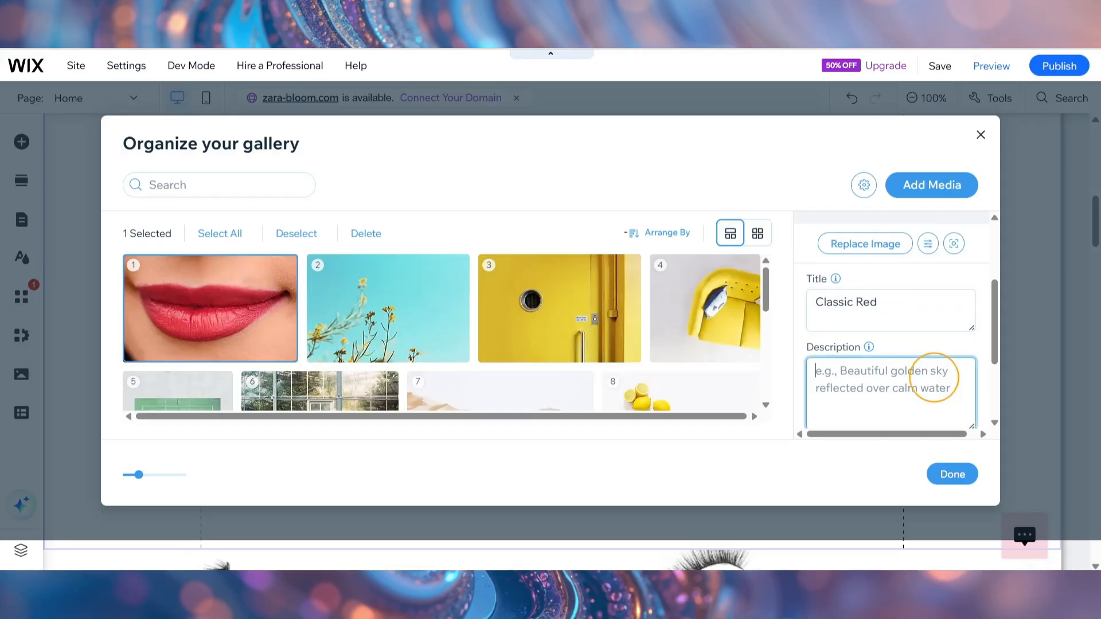
pyautogui.click(996, 332)
pyautogui.moveTo(997, 332); pyautogui.dragTo(995, 383)
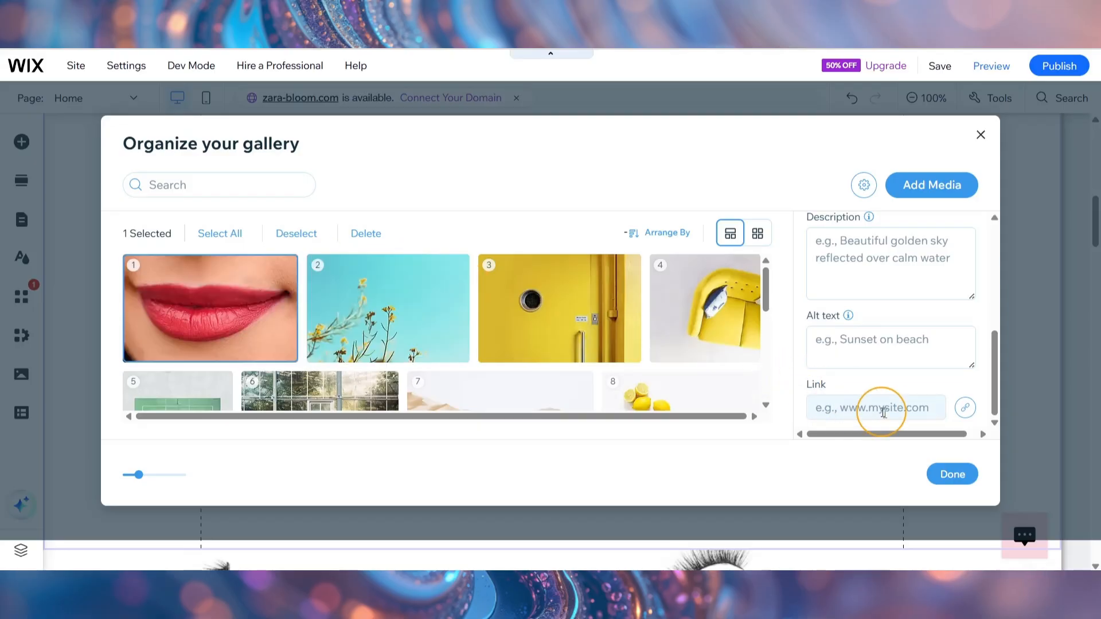
# Replace gallery images 2 to 11 with the product and portrait photos from the site files, ending with girl-4266712_1280.jpg
pyautogui.click(422, 302)
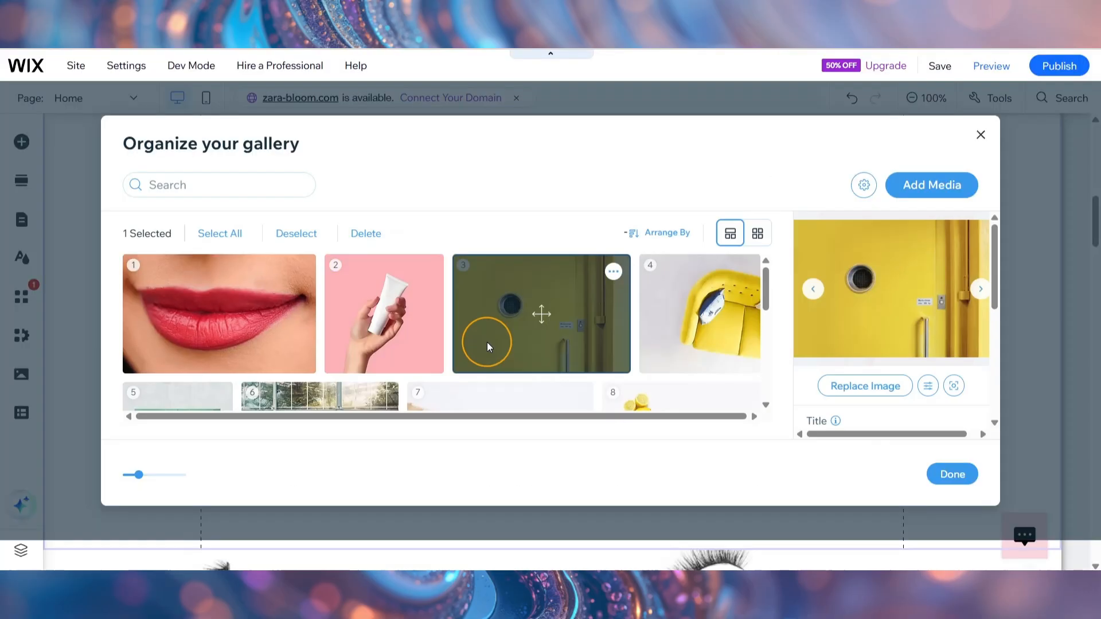
pyautogui.click(865, 386)
pyautogui.scroll(-3, 757, 418)
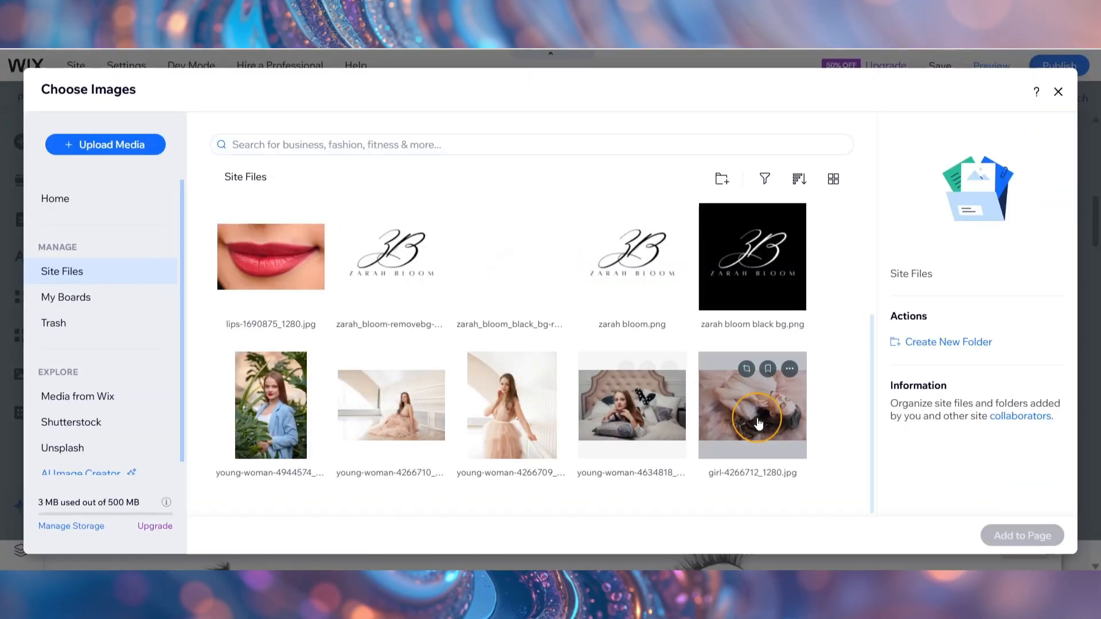
pyautogui.click(853, 382)
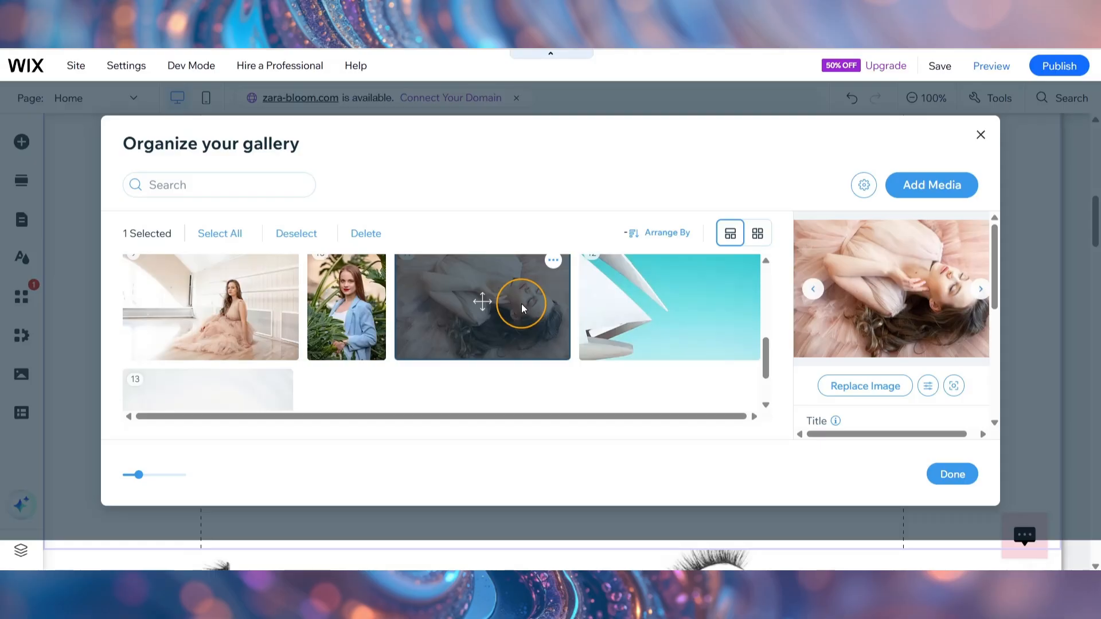
# Delete the leftover sample images 12 and 13 from the gallery and finish organizing its media
pyautogui.moveTo(765, 357); pyautogui.dragTo(765, 349)
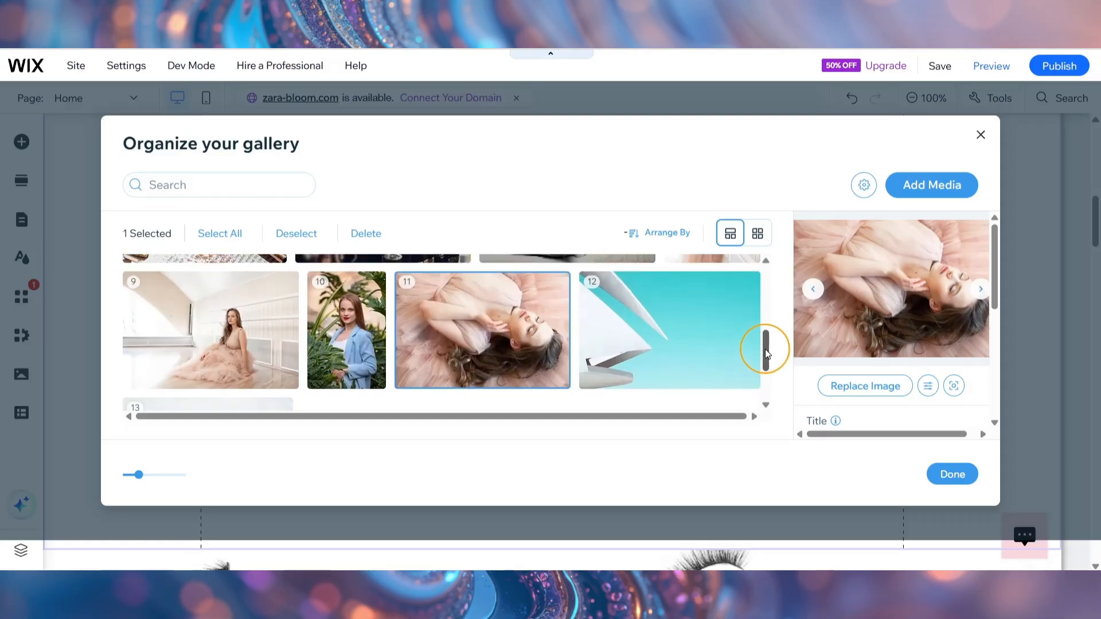
pyautogui.click(697, 322)
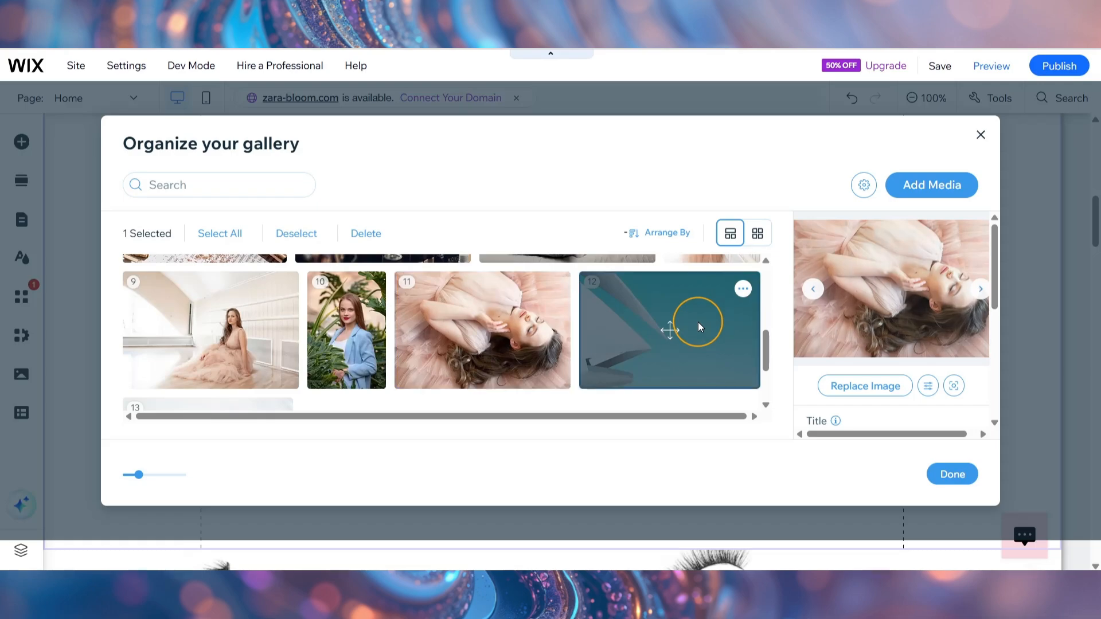
pyautogui.click(379, 239)
pyautogui.click(875, 384)
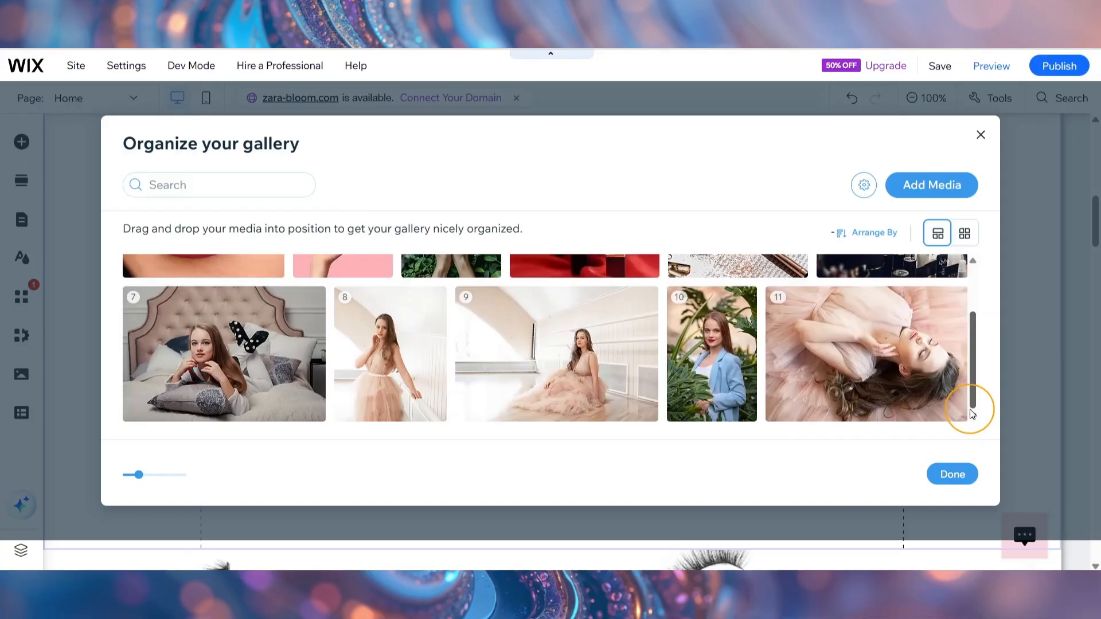
pyautogui.moveTo(972, 410); pyautogui.dragTo(977, 258)
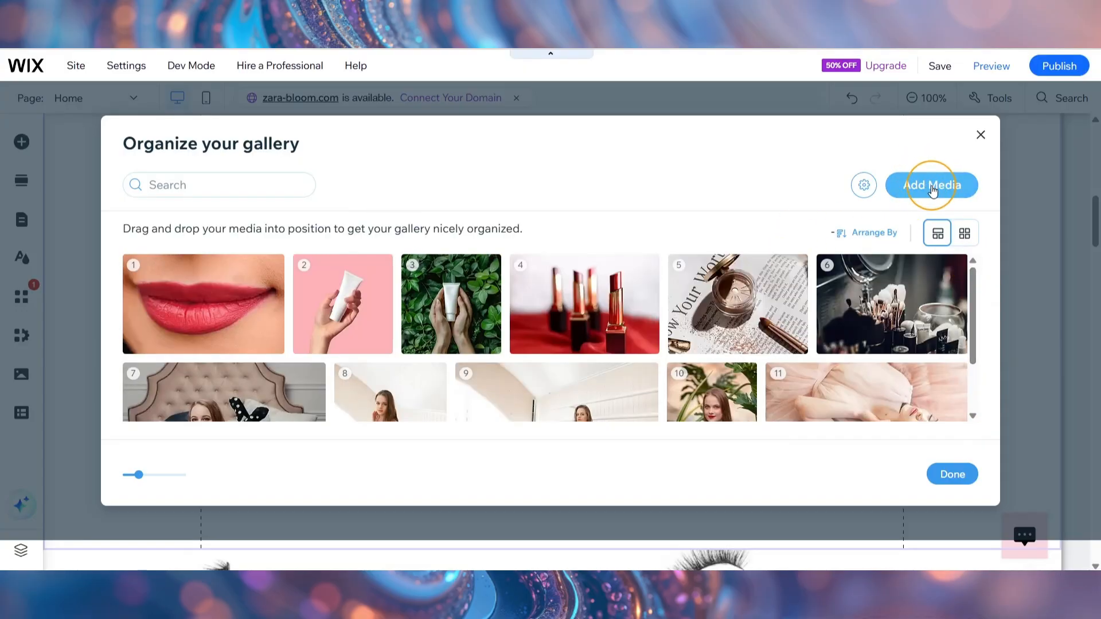
pyautogui.click(952, 476)
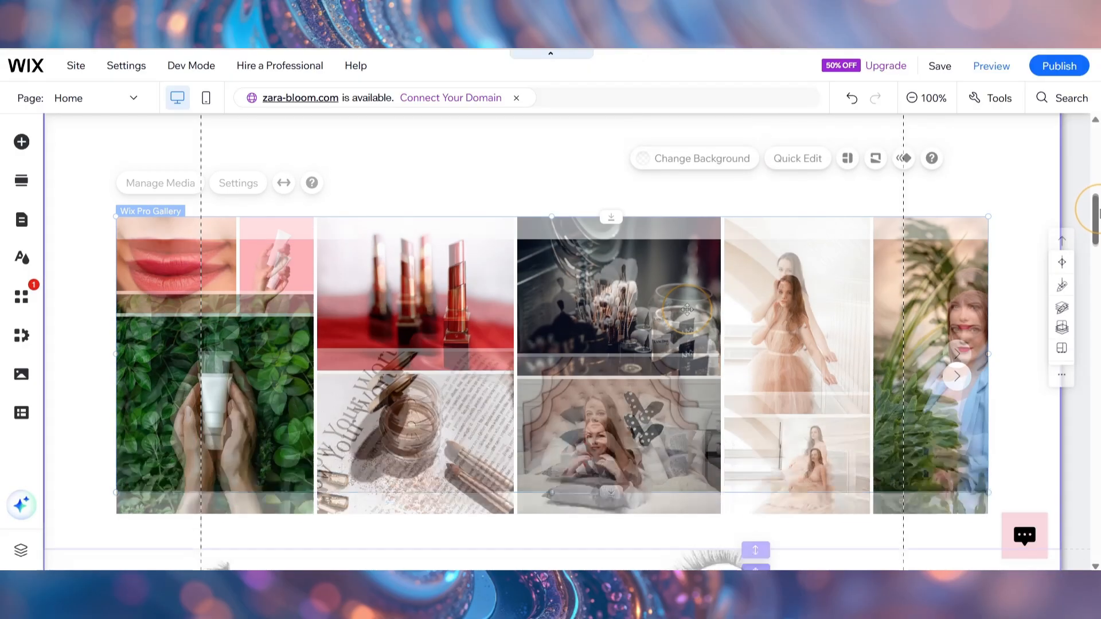
# Add a Heading 1 reading "Daily Beauty Snaps" in the new section, in the empty space above the gallery
pyautogui.moveTo(1099, 210); pyautogui.dragTo(1100, 205)
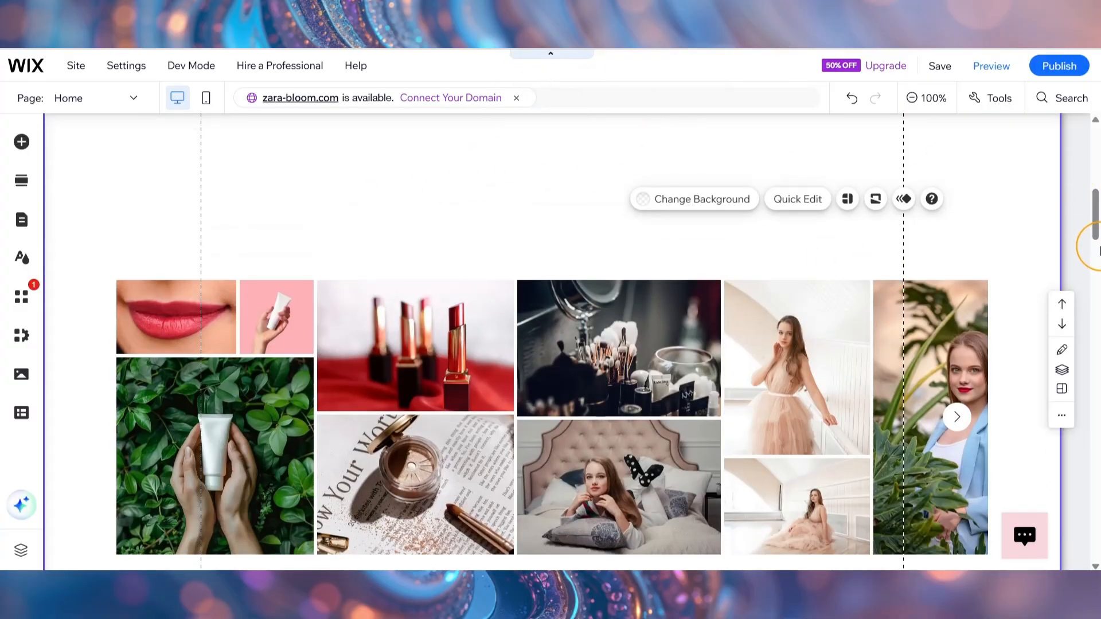
pyautogui.moveTo(1099, 251); pyautogui.dragTo(1100, 210)
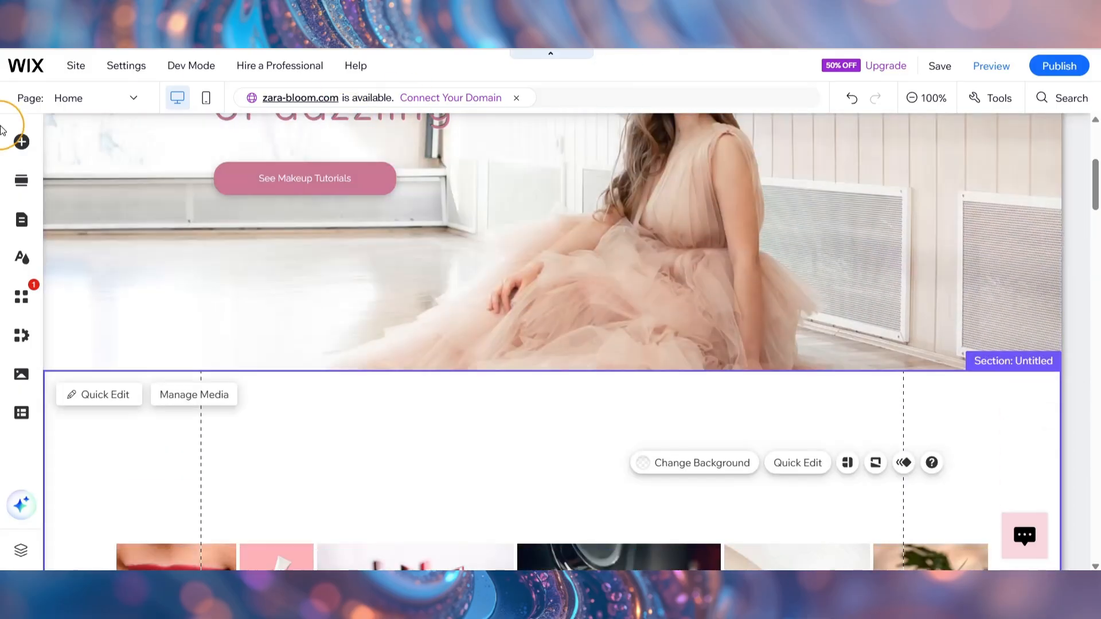
pyautogui.click(25, 149)
pyautogui.click(70, 171)
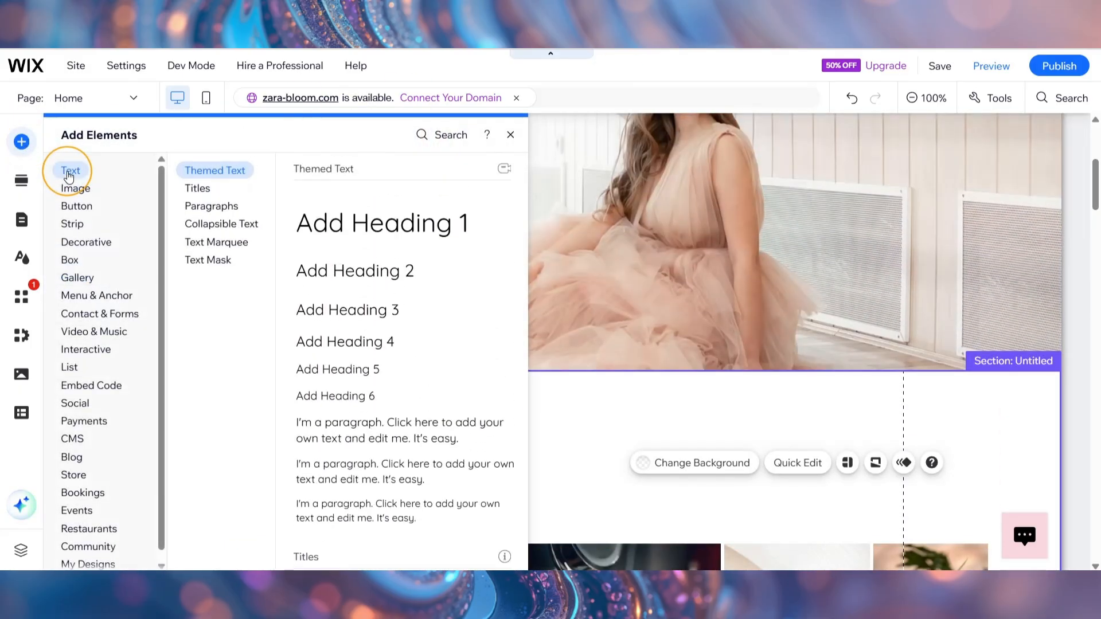
pyautogui.moveTo(432, 238); pyautogui.dragTo(441, 399)
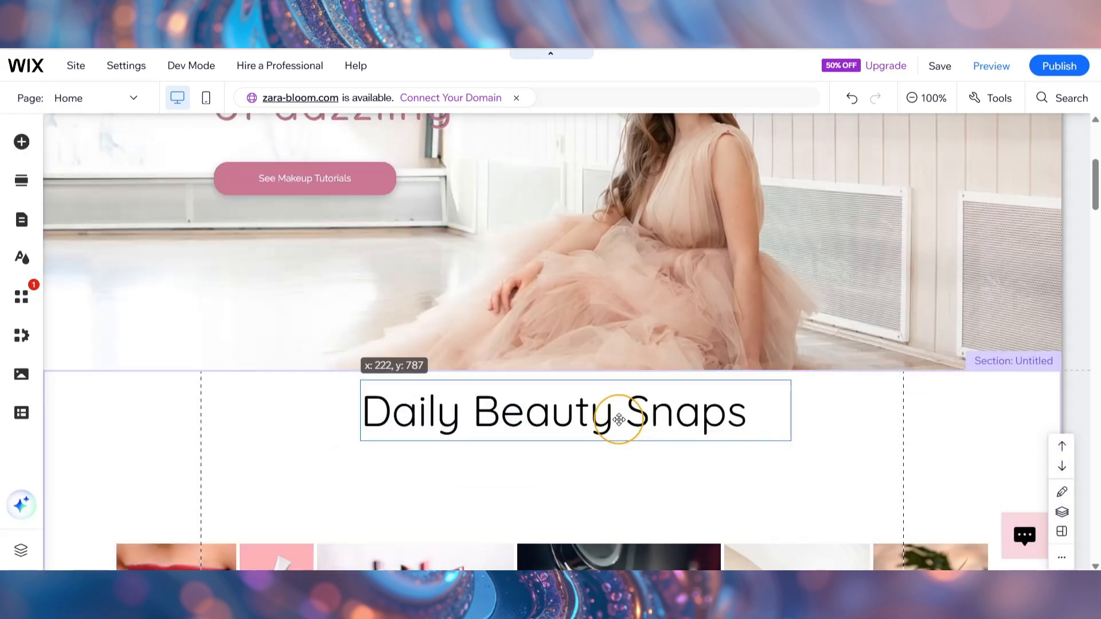
pyautogui.click(619, 418)
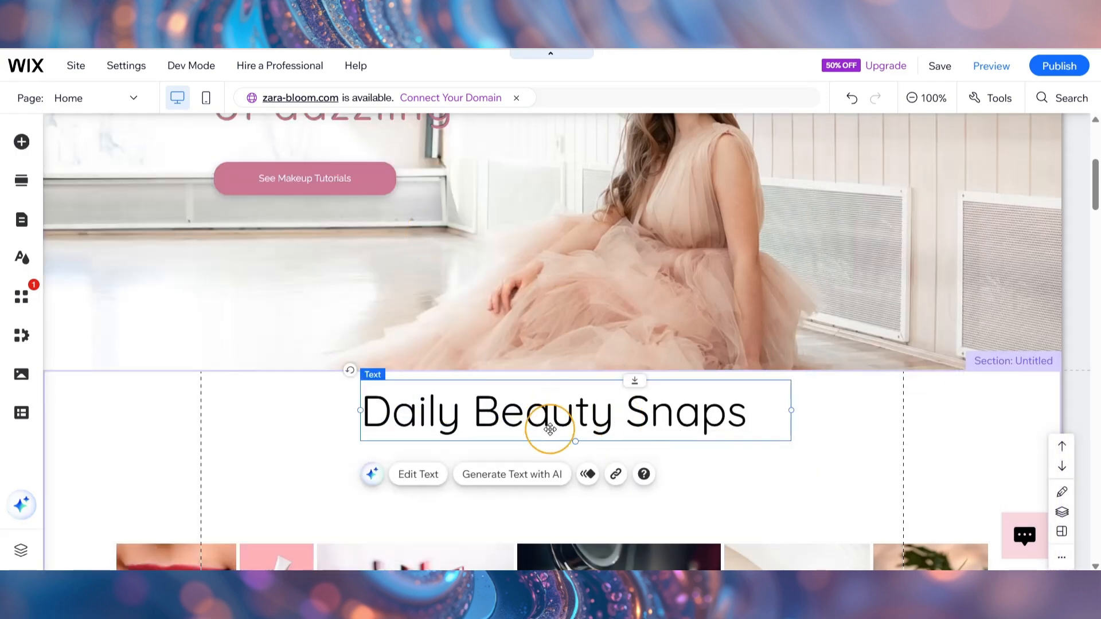
# Center-align the text of the "Daily Beauty Snaps" heading within its box
pyautogui.click(430, 482)
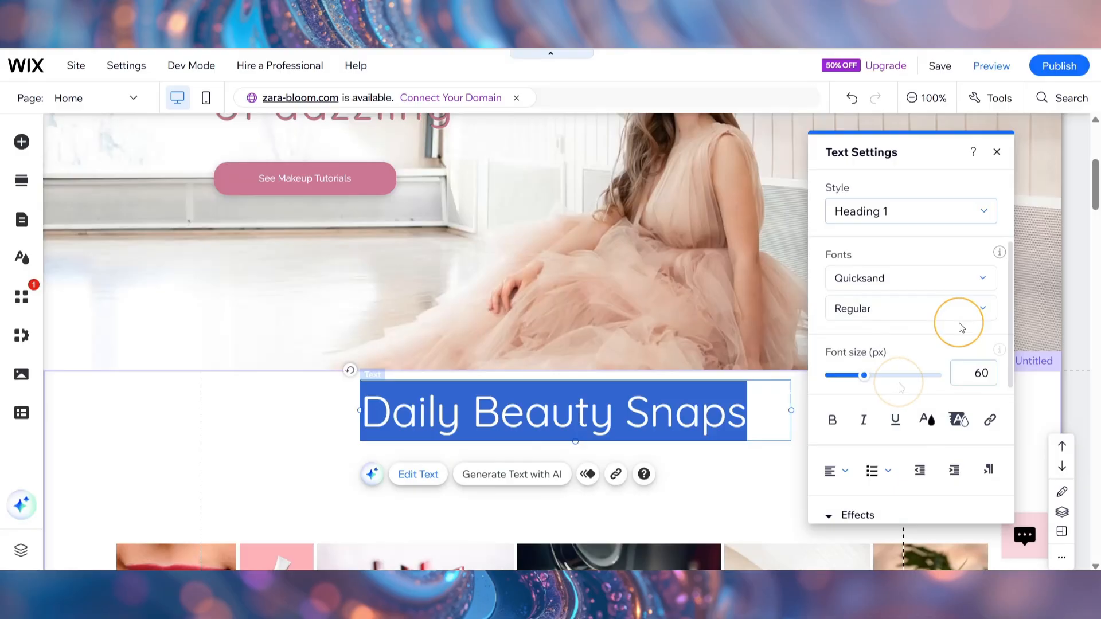
pyautogui.click(838, 472)
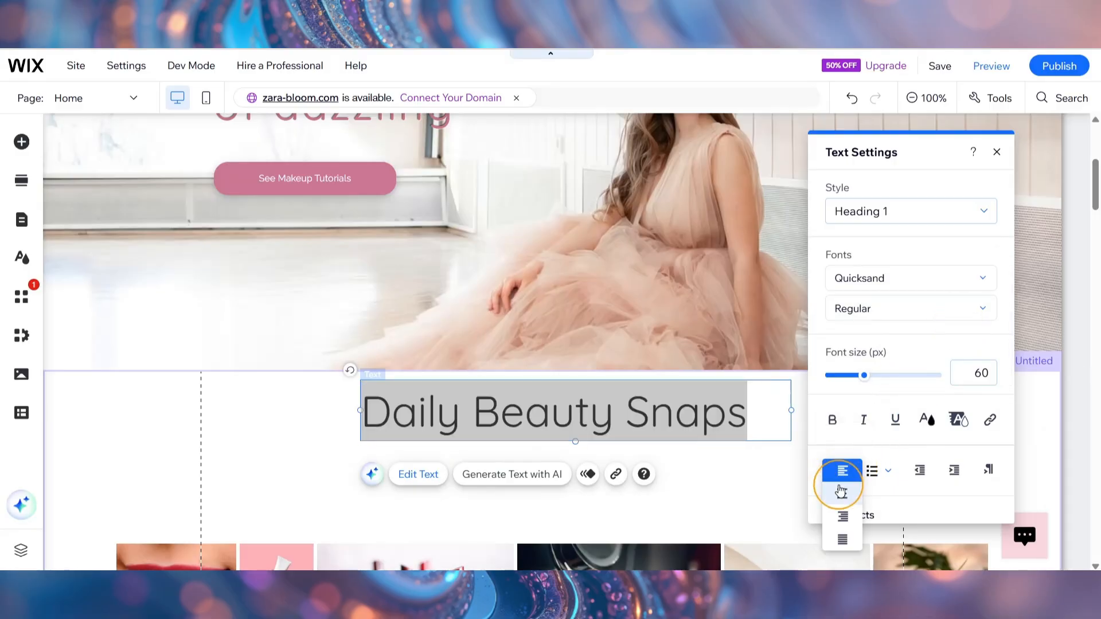
pyautogui.click(842, 492)
# Color the "Daily Beauty Snaps" heading pink and center its box horizontally in the section
pyautogui.click(921, 426)
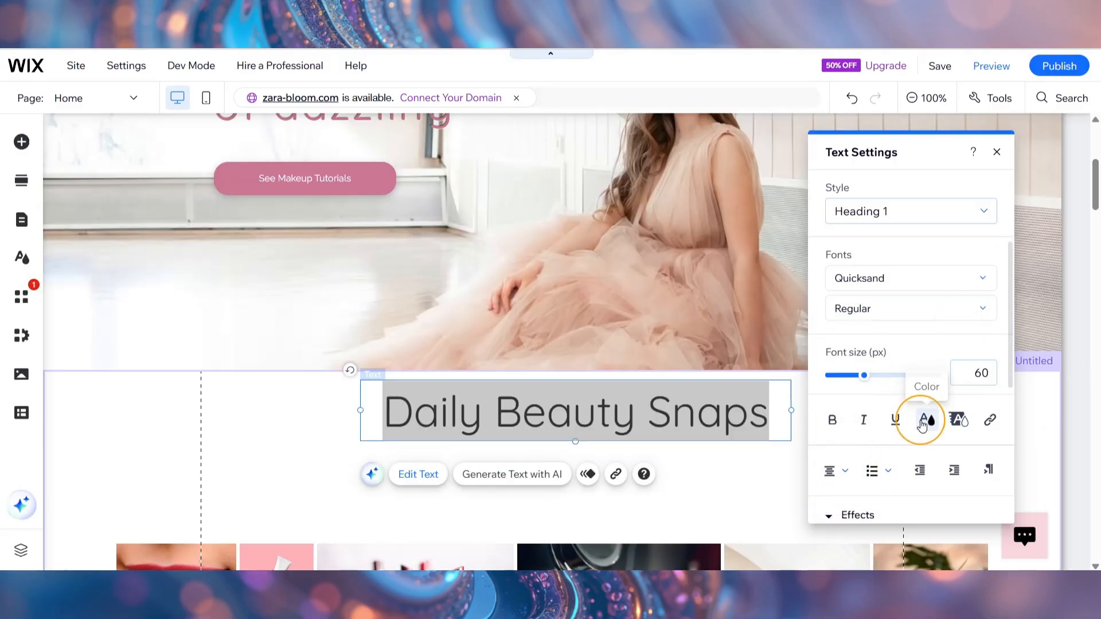
pyautogui.click(854, 293)
pyautogui.click(953, 199)
pyautogui.click(997, 153)
pyautogui.moveTo(747, 412); pyautogui.dragTo(721, 424)
pyautogui.click(301, 430)
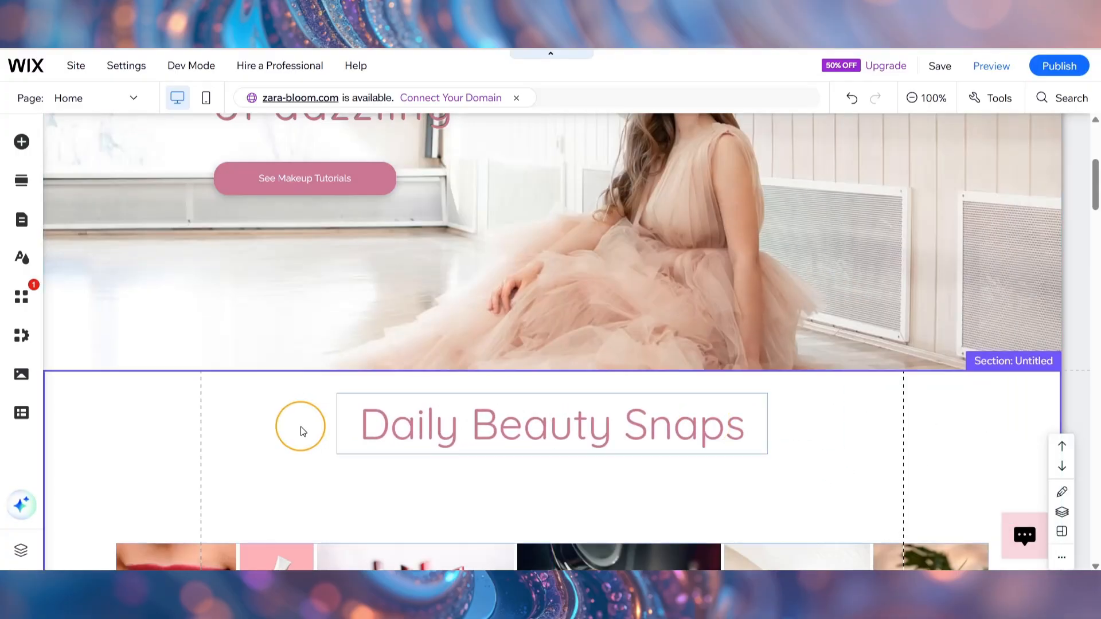
# Add a Cormorant Garamond paragraph below the heading reading "Filter-Free Fabulousness! Get your inspo fix with a peek at my latest looks, favorite products, and must-try techniques. Ready, set, glow!"
pyautogui.click(22, 142)
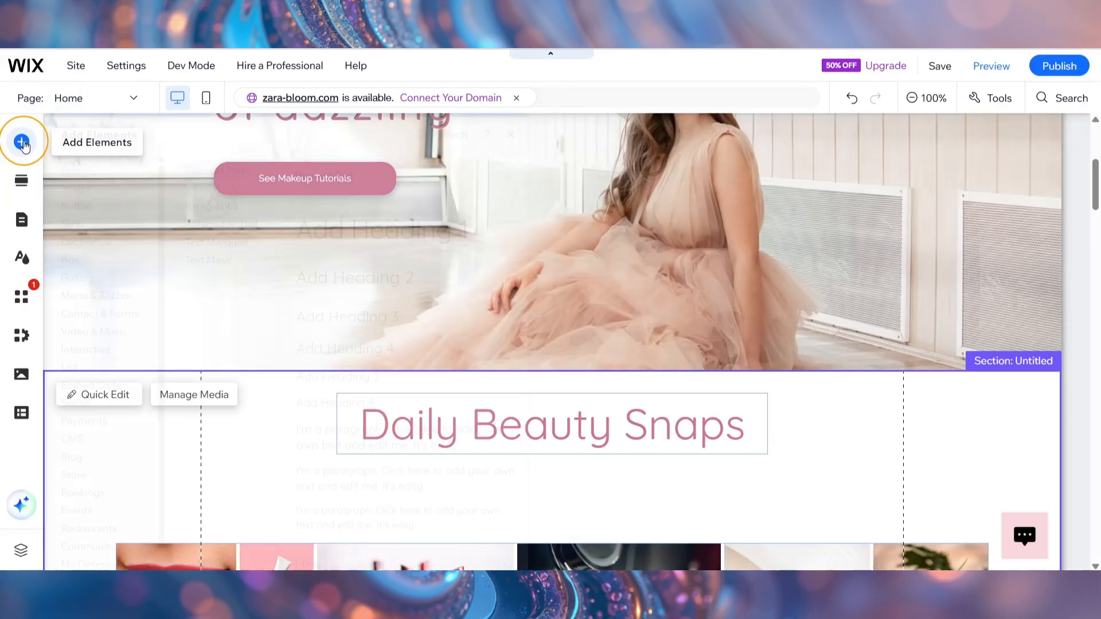
pyautogui.click(210, 205)
pyautogui.click(362, 285)
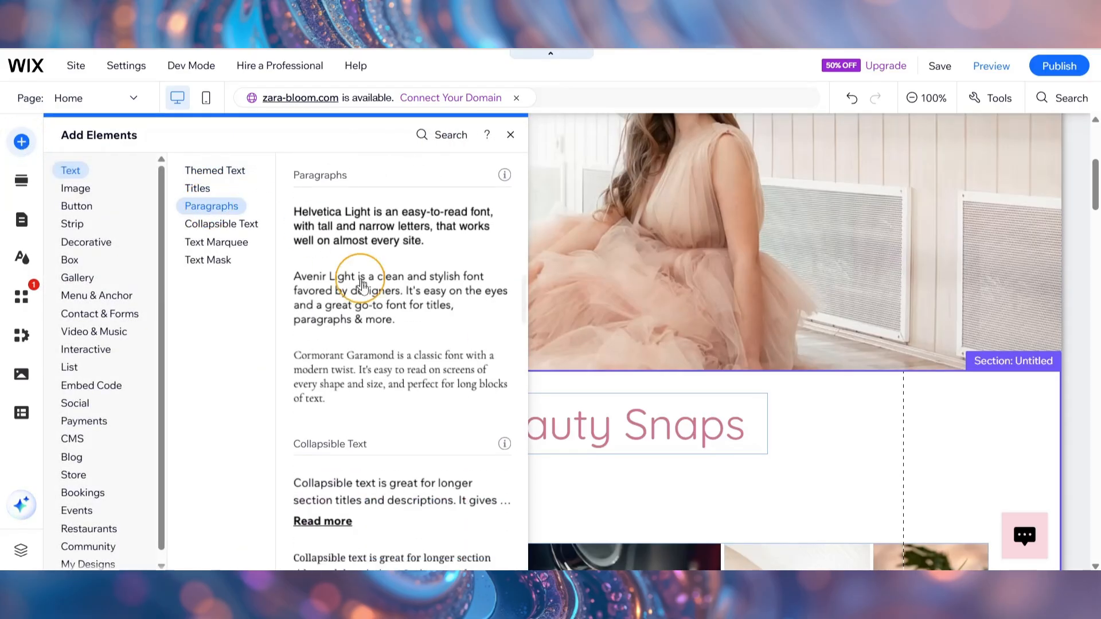
pyautogui.click(366, 370)
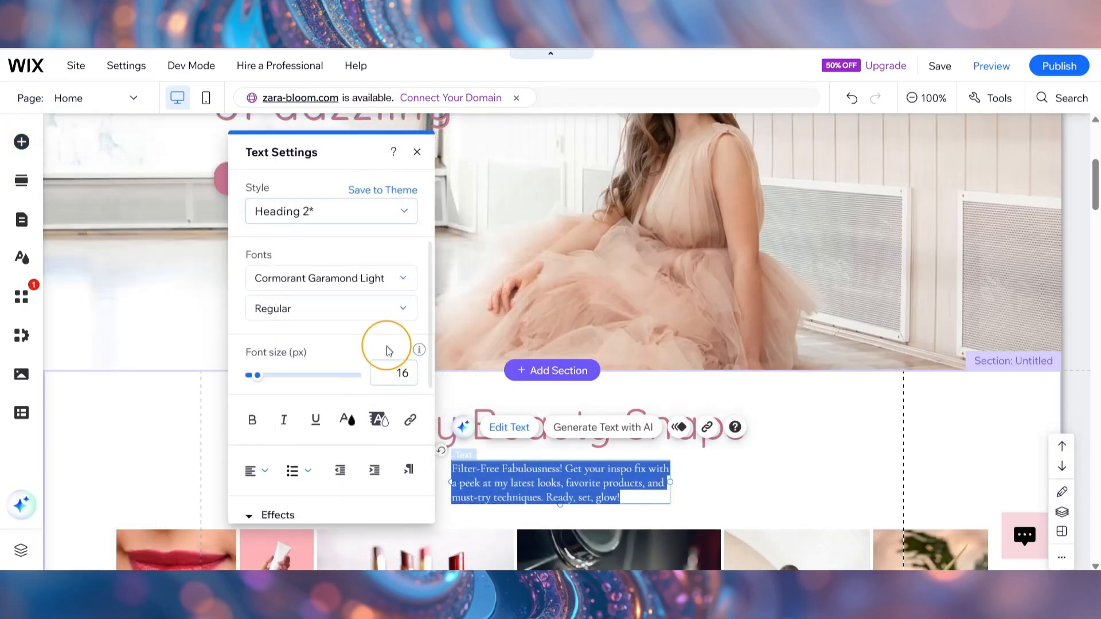
# Set the font size of the paragraph below the heading to 24 px
pyautogui.click(401, 373)
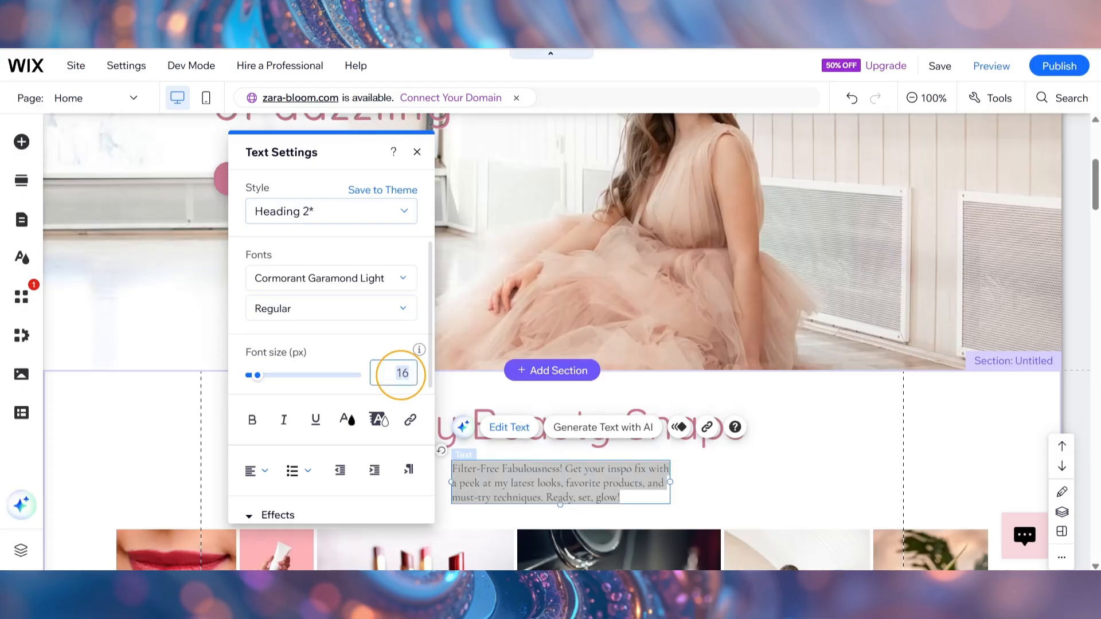
pyautogui.write('24')
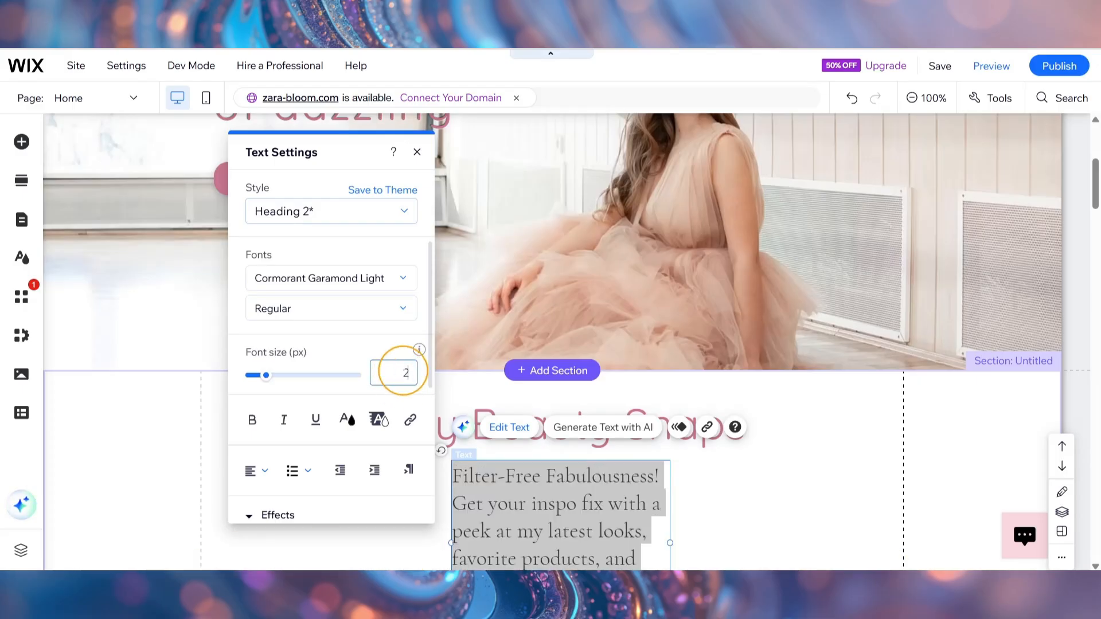
pyautogui.click(698, 486)
# Widen the paragraph box on both sides so the text fits on two lines, and center it under the heading
pyautogui.moveTo(670, 501); pyautogui.dragTo(860, 511)
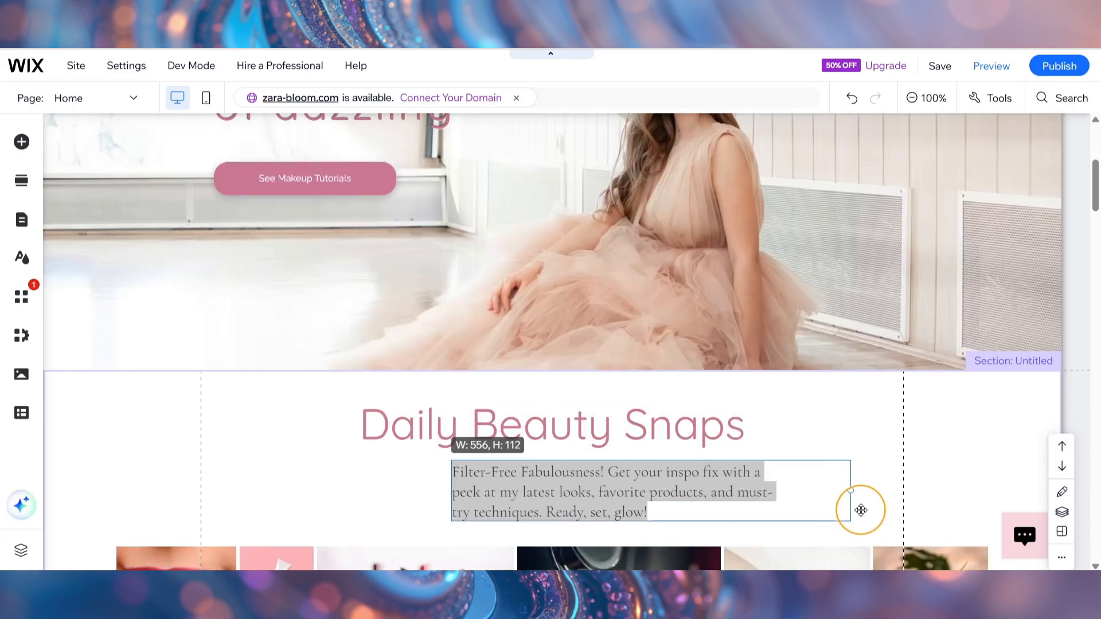
pyautogui.moveTo(451, 491); pyautogui.dragTo(215, 474)
pyautogui.moveTo(415, 480); pyautogui.dragTo(433, 480)
pyautogui.click(803, 459)
# Extend the section's bottom edge downward and move the gallery down into the added space
pyautogui.moveTo(1095, 197); pyautogui.dragTo(1095, 256)
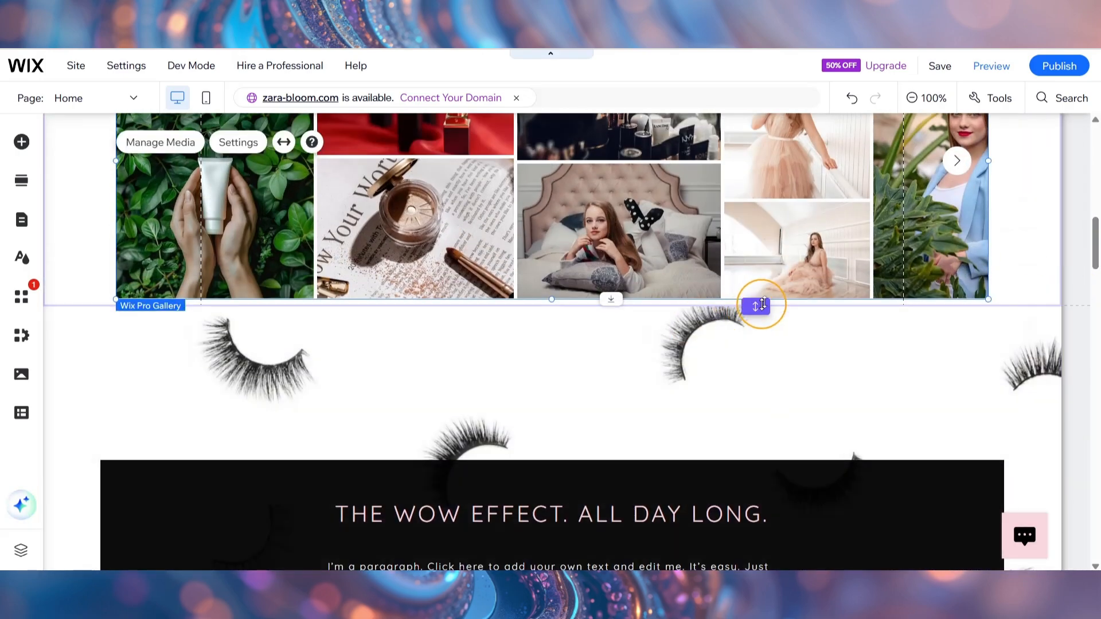
pyautogui.moveTo(755, 304); pyautogui.dragTo(767, 431)
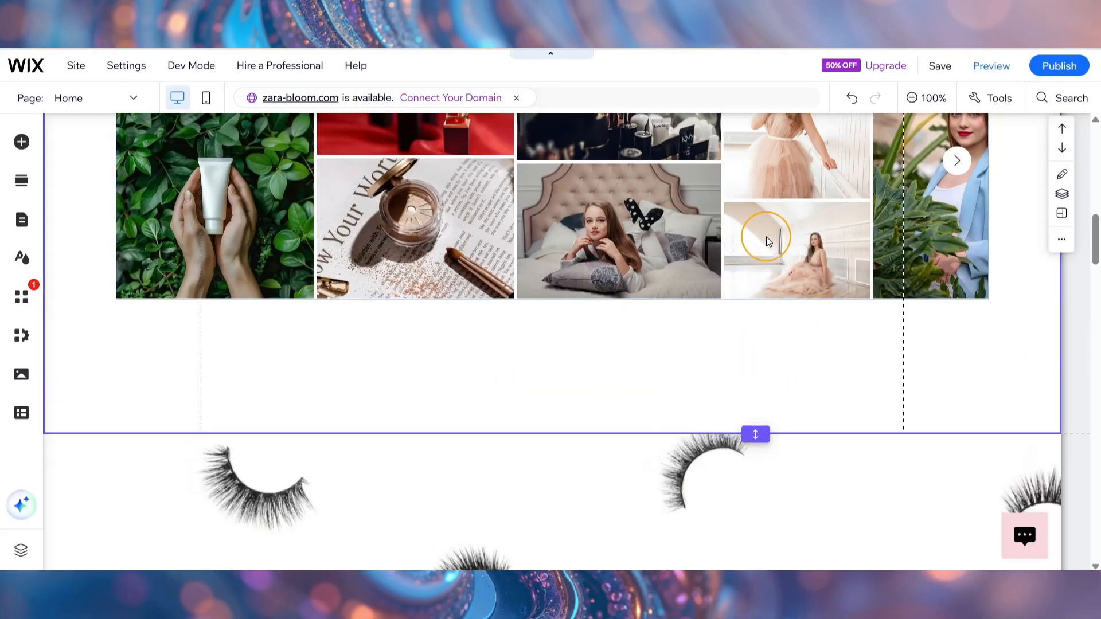
pyautogui.moveTo(766, 238); pyautogui.dragTo(766, 317)
# Move the paragraph and the "Daily Beauty Snaps" heading down to space them evenly above the gallery
pyautogui.moveTo(1095, 239); pyautogui.dragTo(1095, 211)
pyautogui.moveTo(690, 257); pyautogui.dragTo(688, 301)
pyautogui.moveTo(662, 205); pyautogui.dragTo(661, 233)
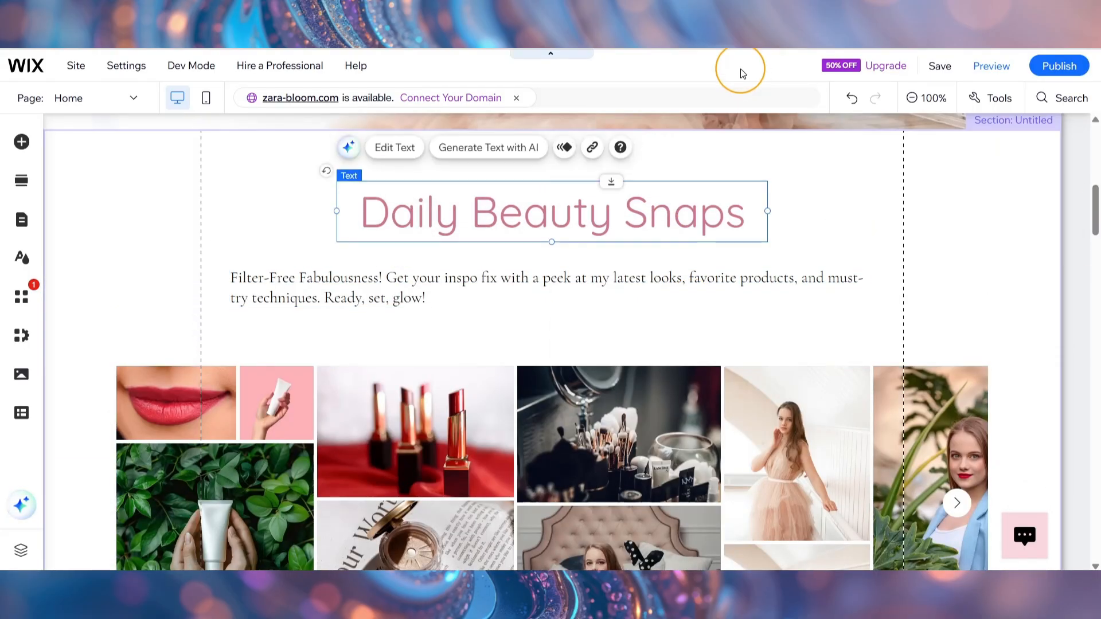
# Save the site and dismiss the save confirmation dialog
pyautogui.moveTo(1095, 207)
pyautogui.mouseDown()
pyautogui.moveTo(1098, 122)
pyautogui.moveTo(1098, 244)
pyautogui.moveTo(1097, 215)
pyautogui.mouseUp()
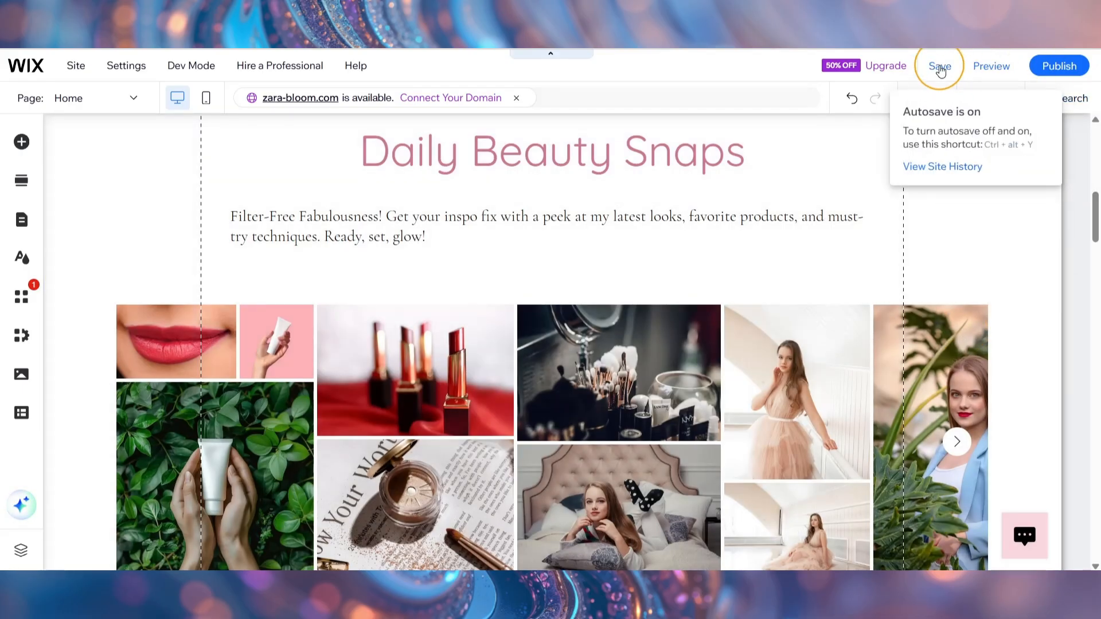
pyautogui.click(940, 68)
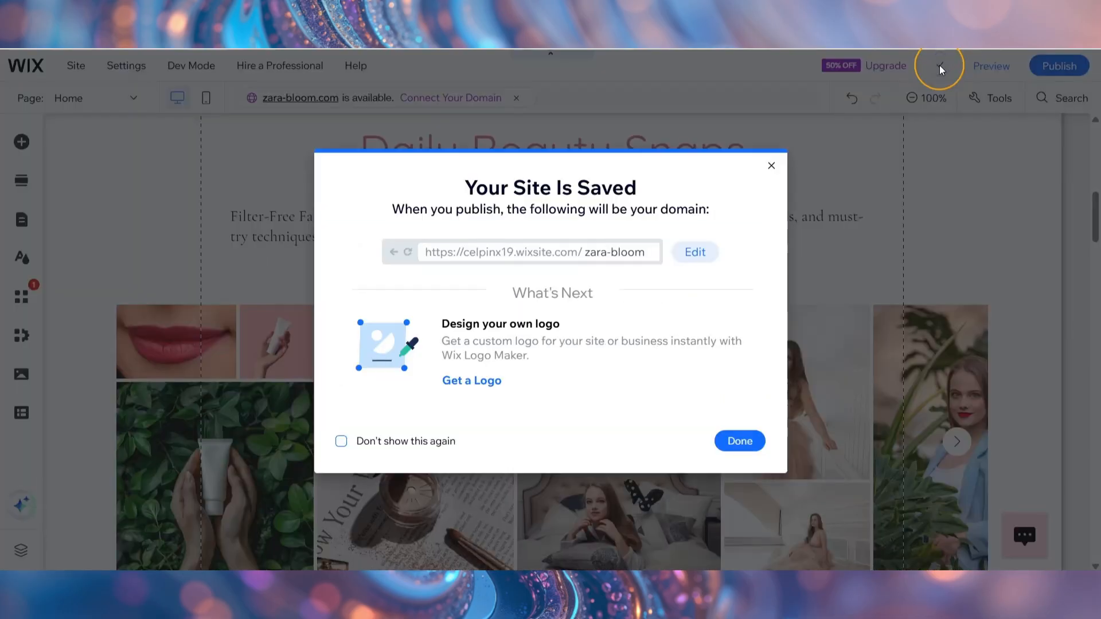
pyautogui.click(747, 449)
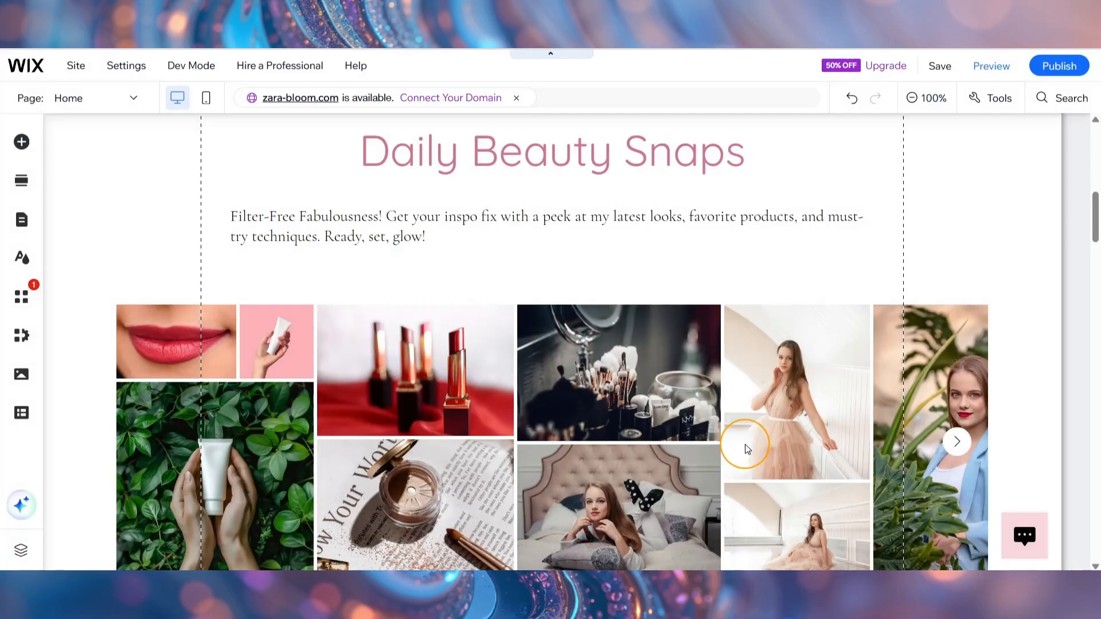